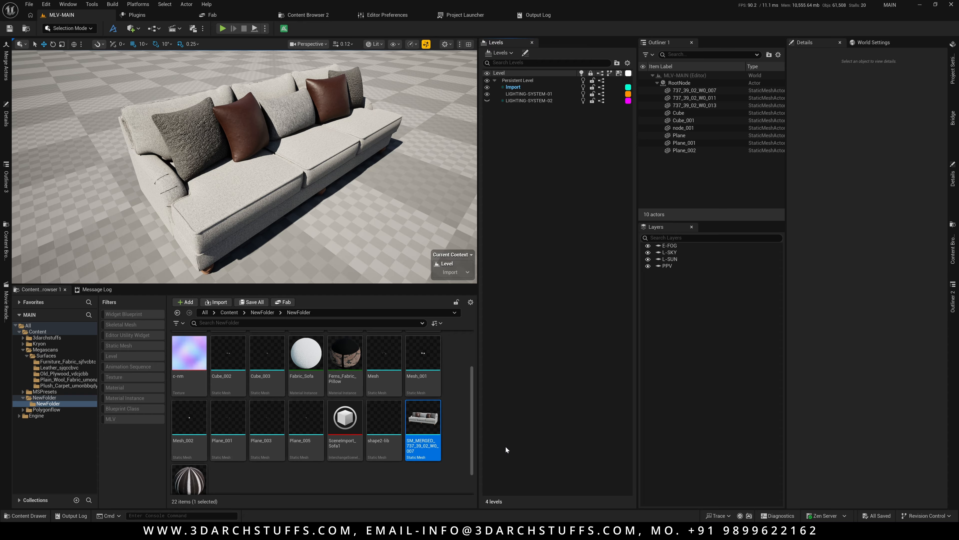
Open the sofa base's static mesh, turn off Enable Nanite Support, and apply the changes.
click(217, 195)
key(ctrl+e)
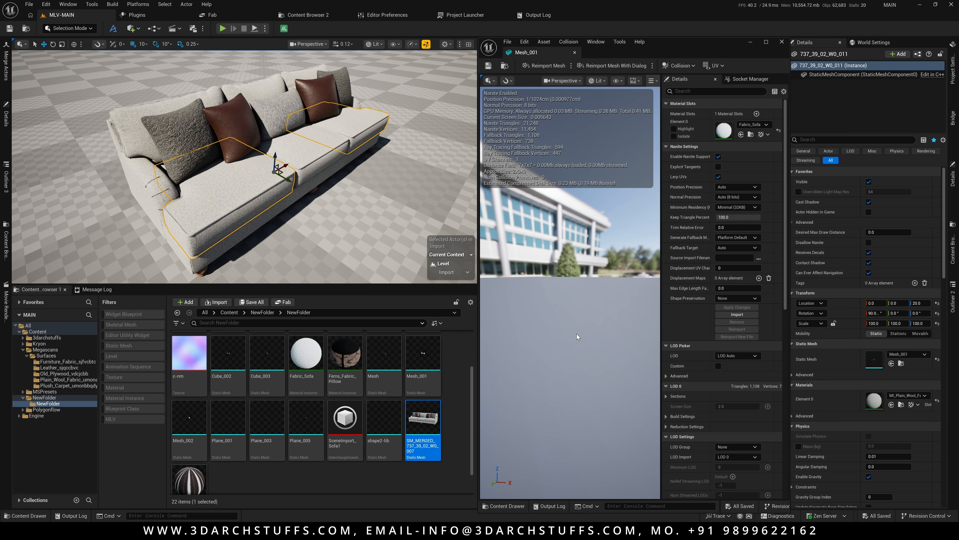
scroll(576, 335, up, 5)
alt+drag(576, 335, 529, 329)
scroll(571, 294, up, 5)
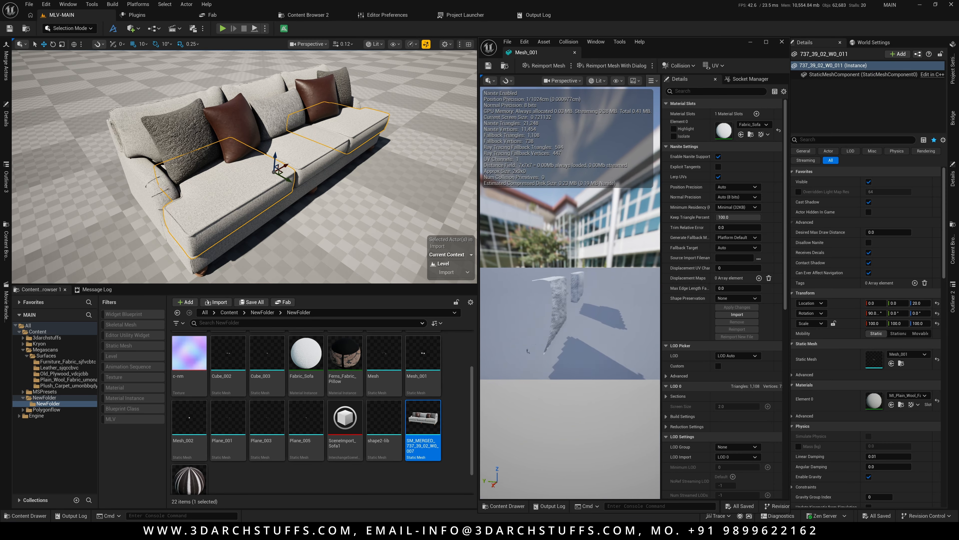
scroll(571, 295, down, 3)
alt+drag(537, 151, 520, 129)
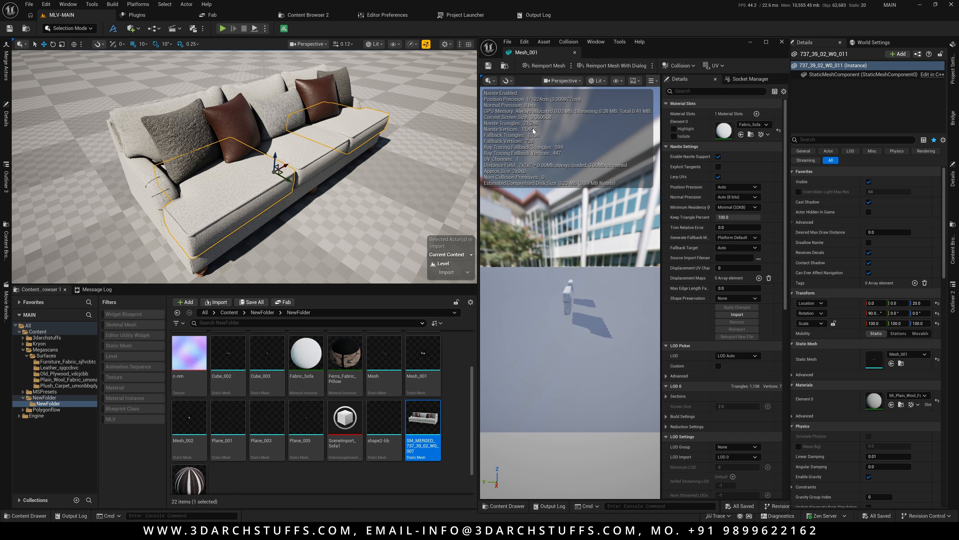
click(718, 157)
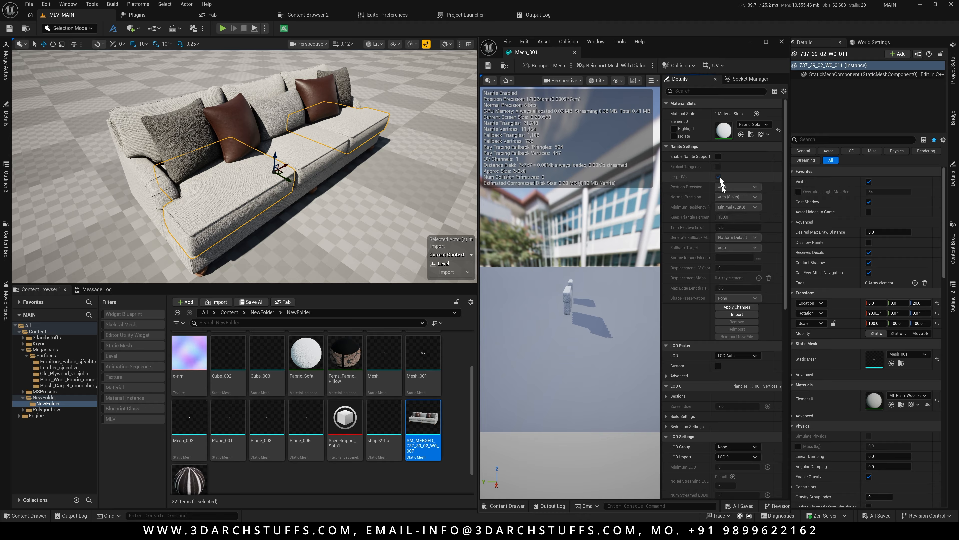
click(735, 308)
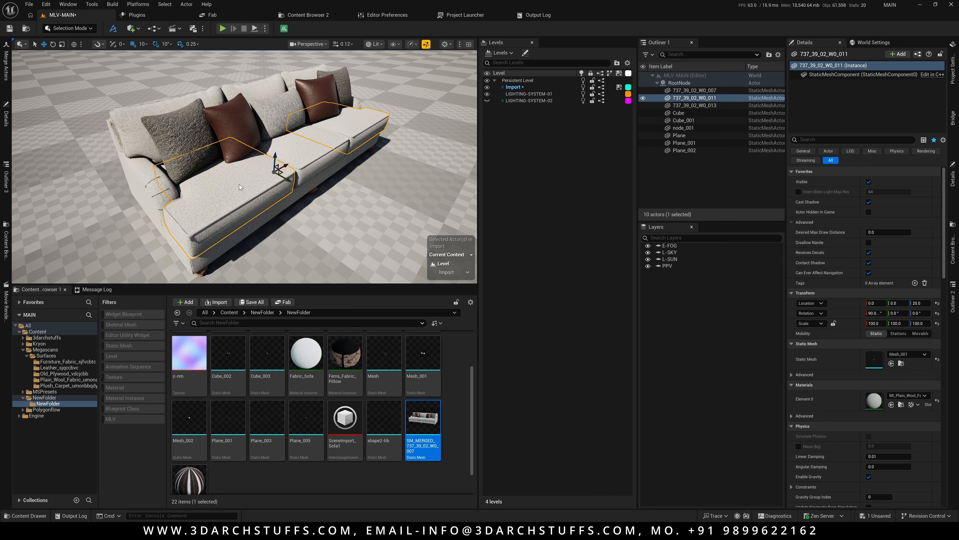
Inspect the sofa in the level viewport and select the pillow meshes.
key(ctrl+e)
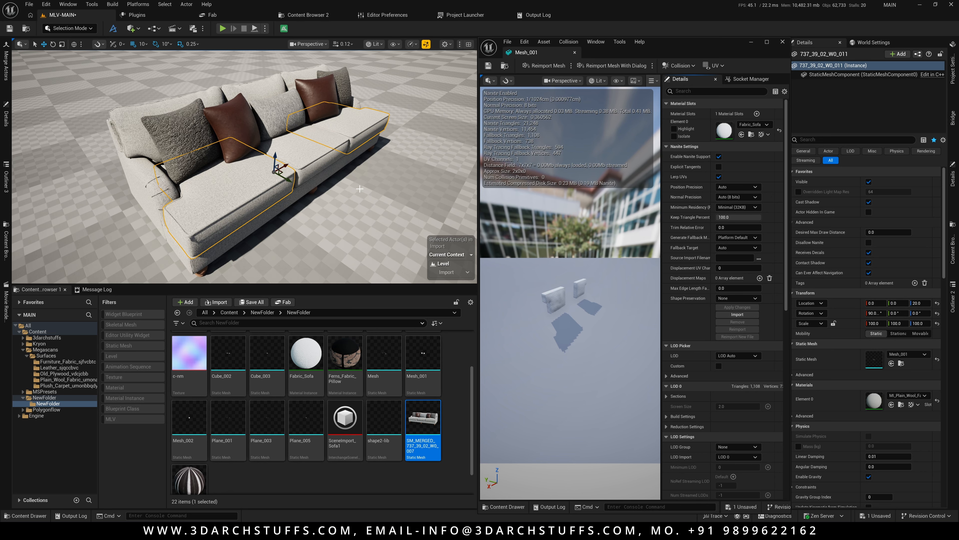
right_drag(360, 189, 346, 191)
key(s)
scroll(351, 194, up, 10)
scroll(347, 192, up, 3)
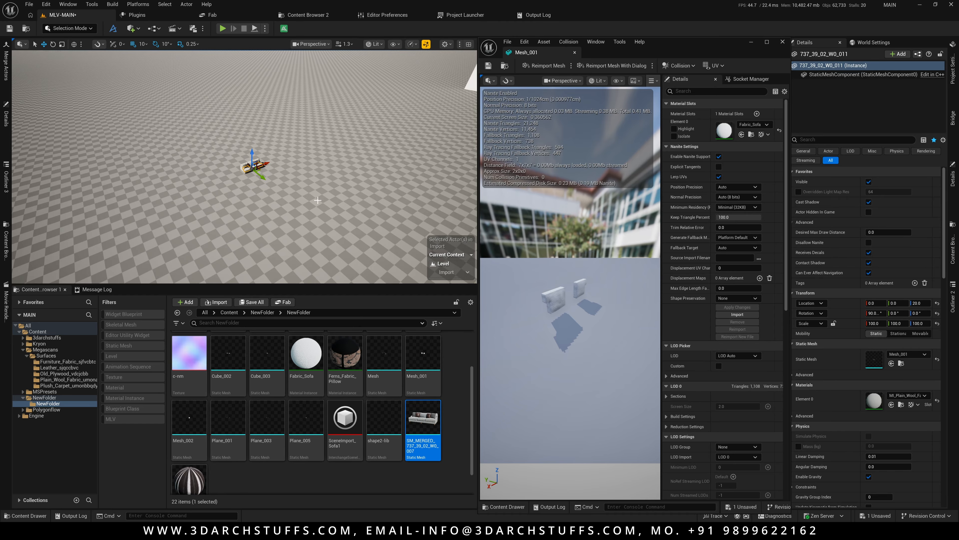
key(f)
mouse_move(313, 204)
alt+mouse_down()
mouse_move(303, 205)
mouse_move(311, 194)
alt+mouse_up()
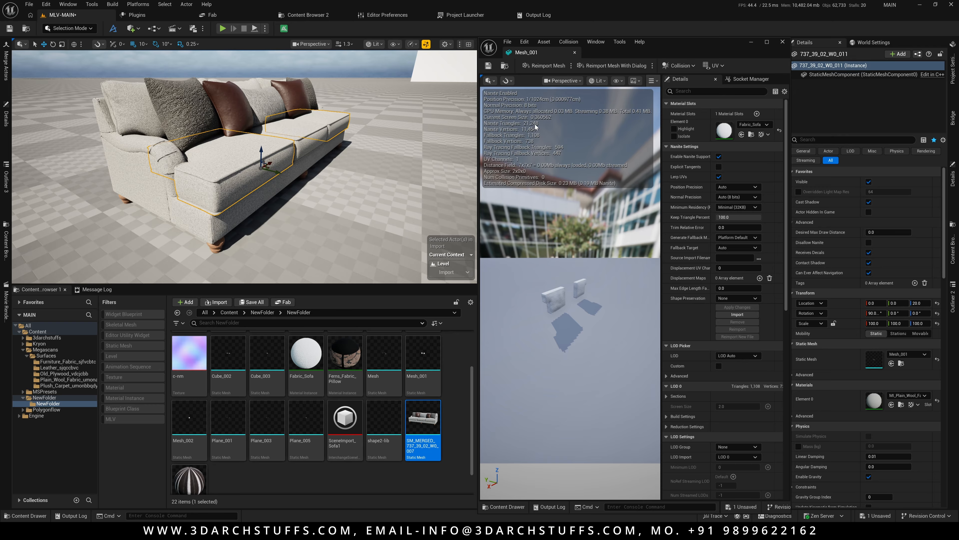
alt+drag(308, 204, 313, 185)
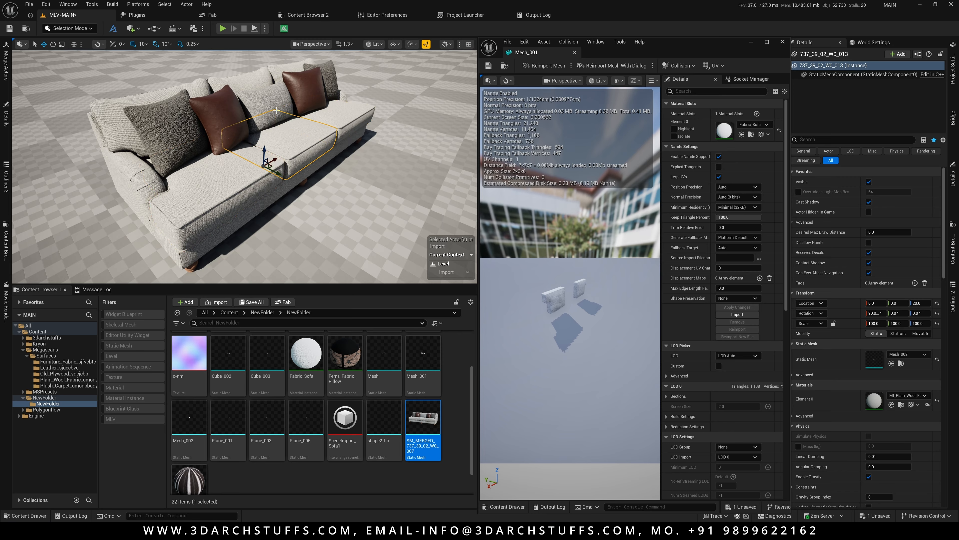
click(287, 108)
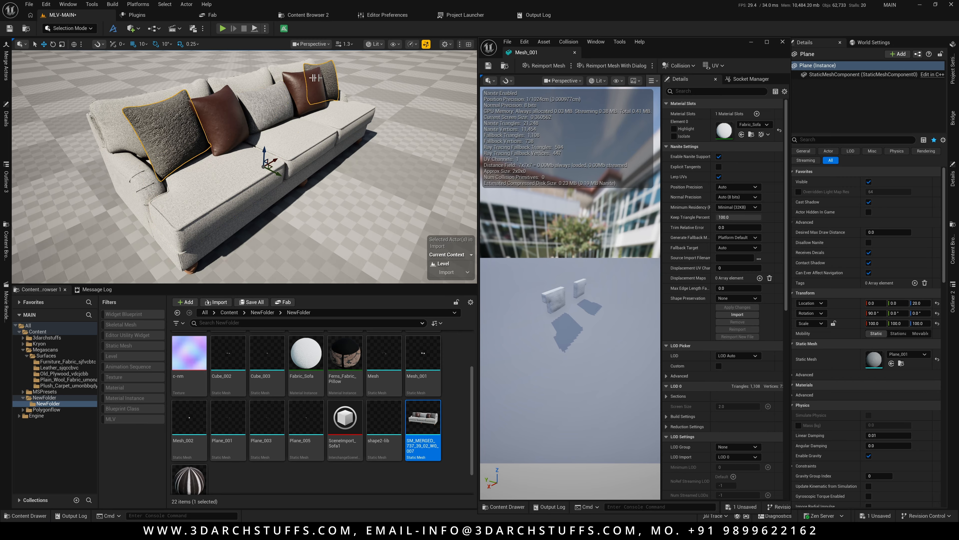
click(190, 117)
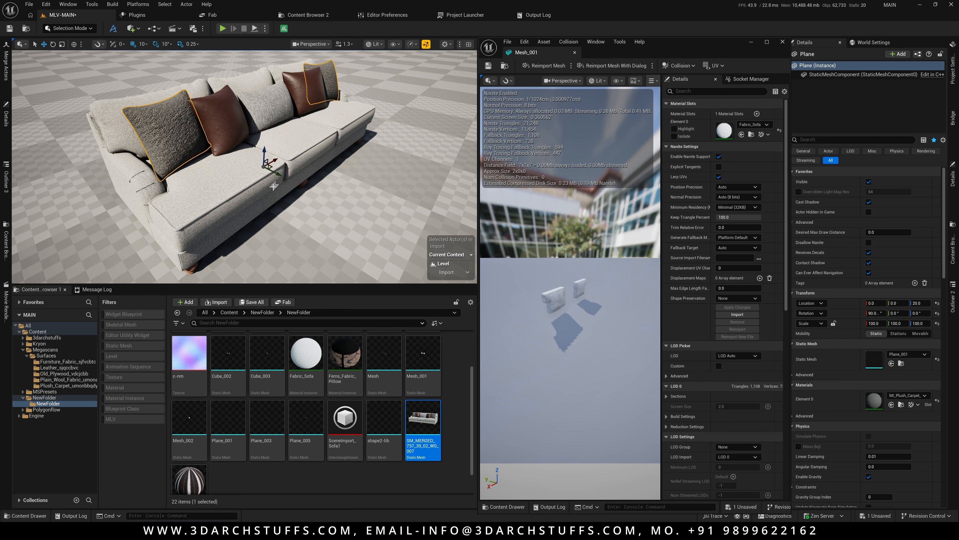
scroll(284, 194, down, 10)
scroll(284, 193, down, 3)
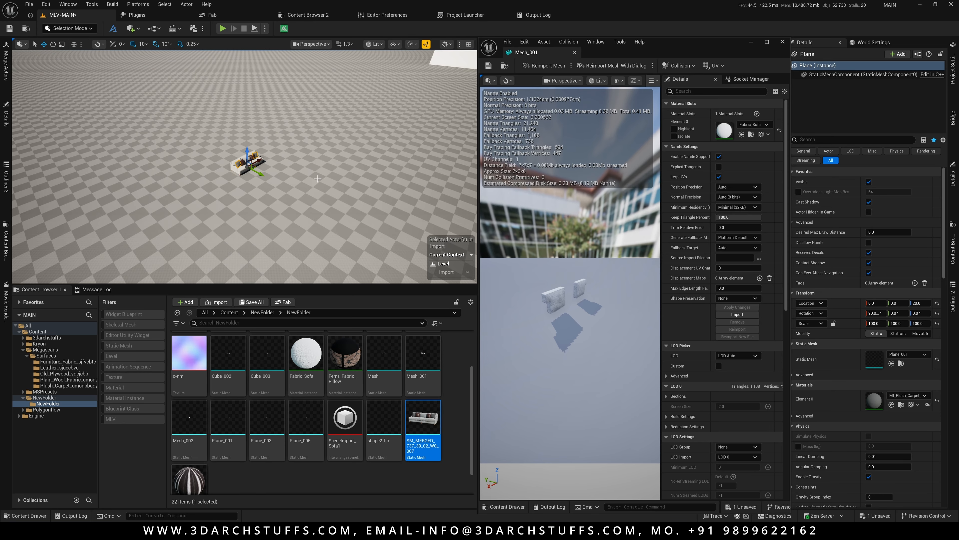
key(f)
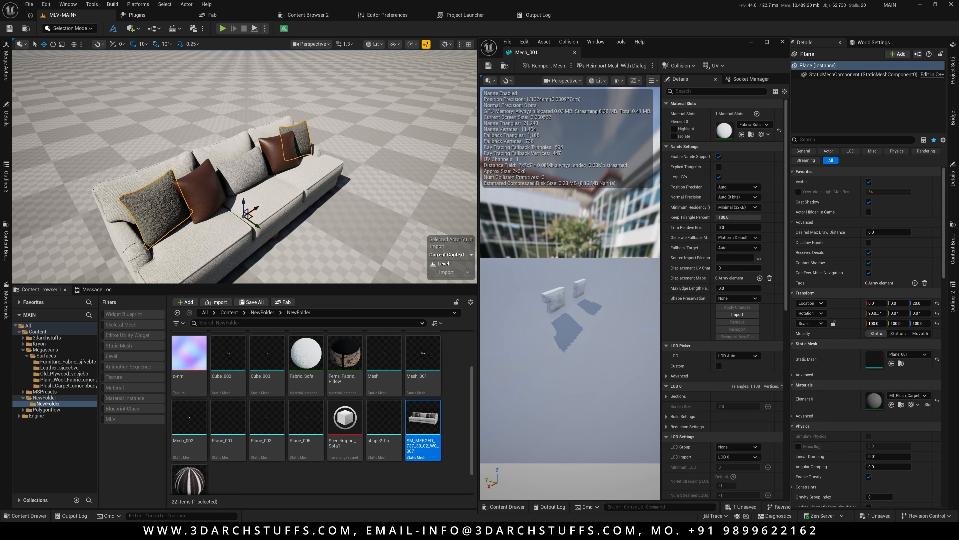
mouse_move(321, 188)
right_down()
mouse_move(305, 201)
mouse_move(306, 185)
mouse_move(325, 189)
mouse_move(318, 180)
mouse_move(359, 189)
mouse_move(321, 189)
right_up()
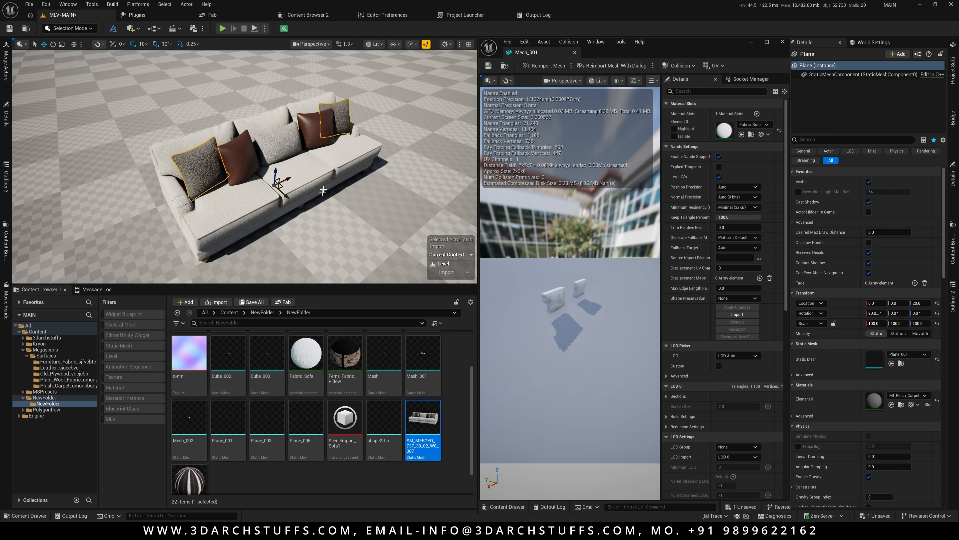
Switch the viewport to the Nanite Triangles visualization to check the meshes, then return to Lit mode.
click(376, 44)
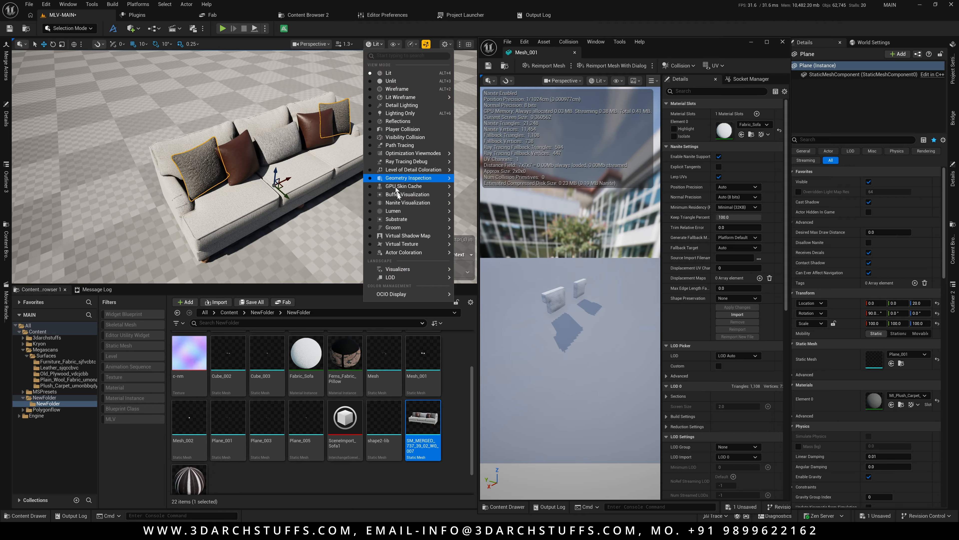
mouse_move(401, 203)
click(477, 244)
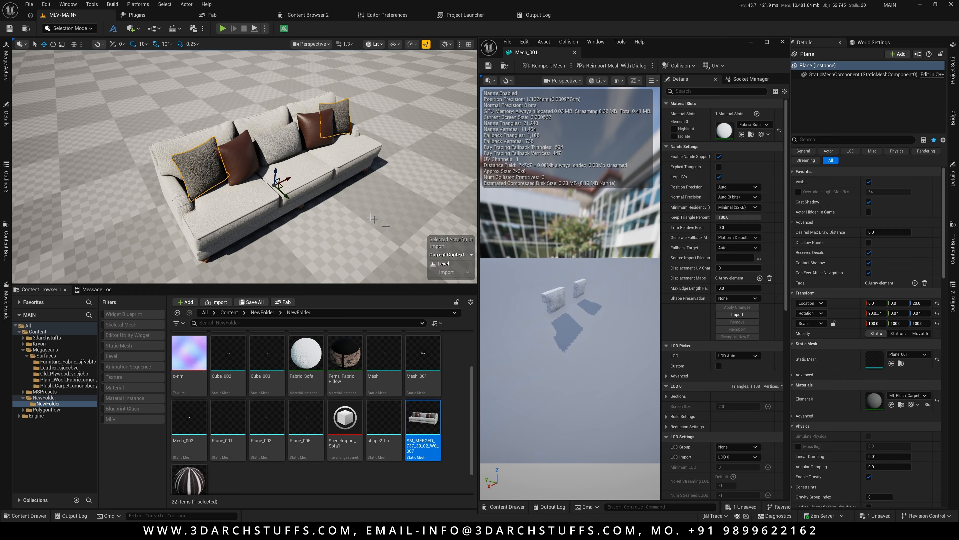
alt+right_drag(238, 149, 169, 148)
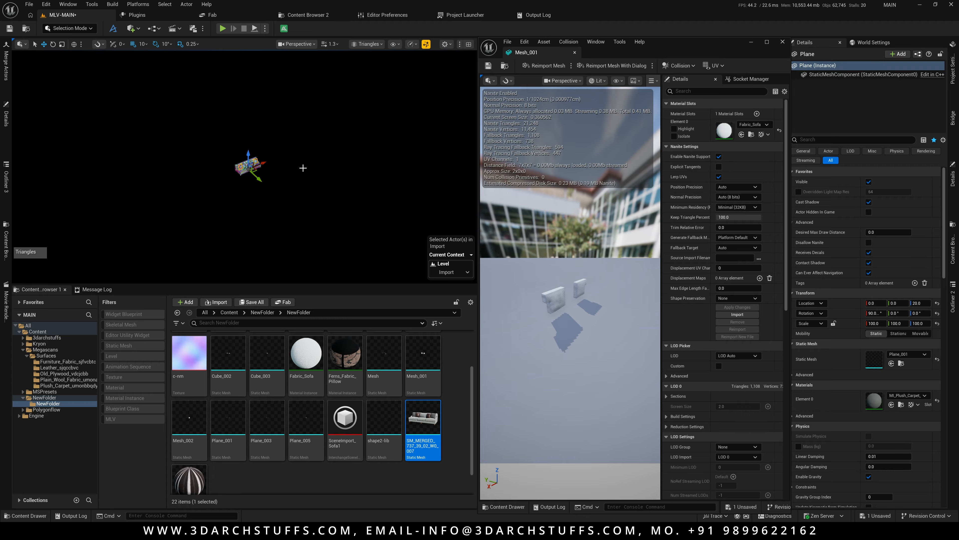
alt+right_drag(303, 168, 340, 162)
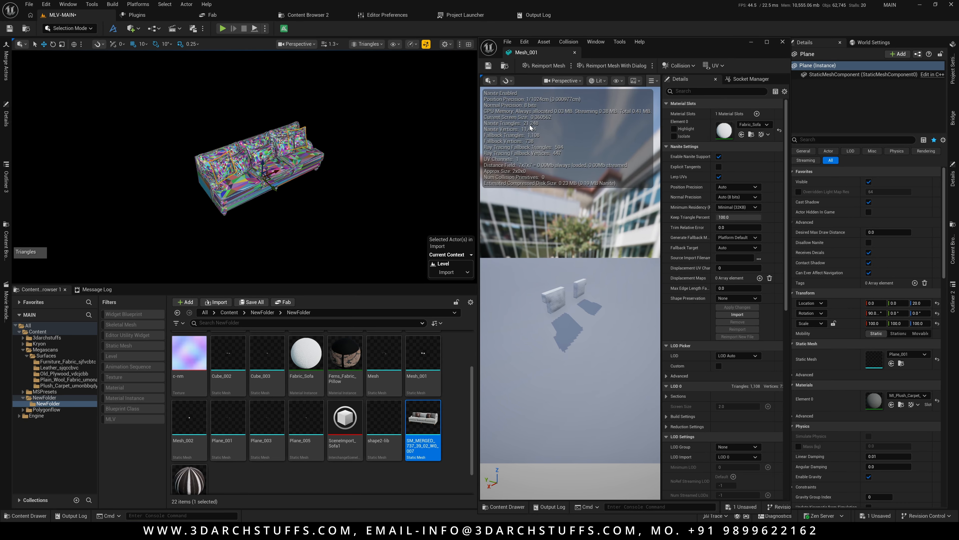
mouse_move(314, 159)
alt+right_down()
mouse_move(427, 160)
mouse_move(312, 156)
alt+right_up()
key(alt+4)
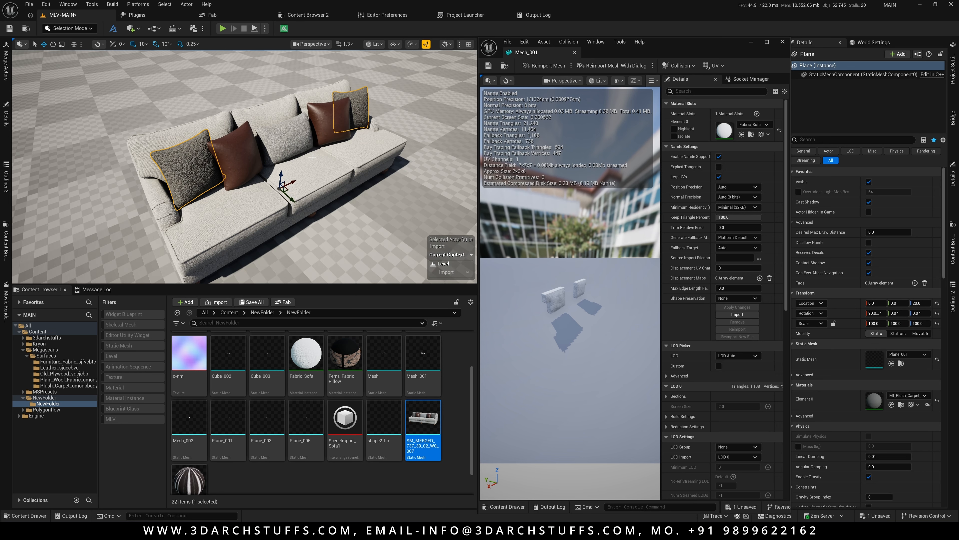
Select all nine sofa and pillow mesh actors in the Outliner.
right_drag(313, 152, 314, 162)
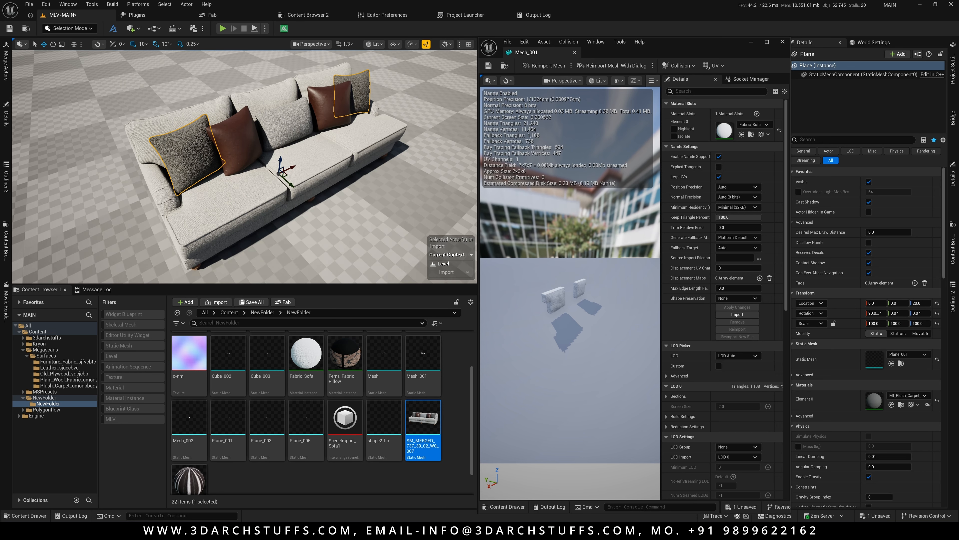
click(306, 156)
ctrl+click(290, 120)
ctrl+click(287, 92)
ctrl+click(329, 80)
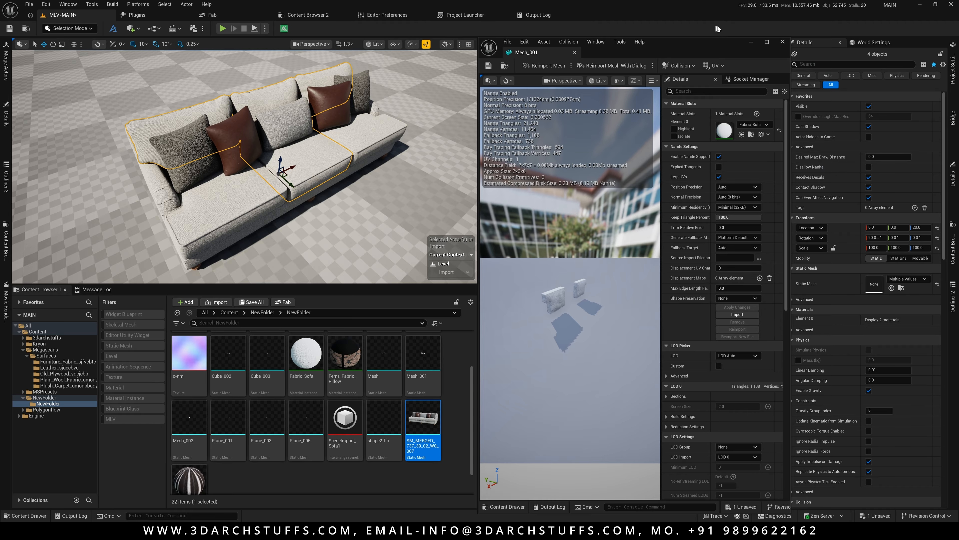
click(785, 43)
shift+click(692, 91)
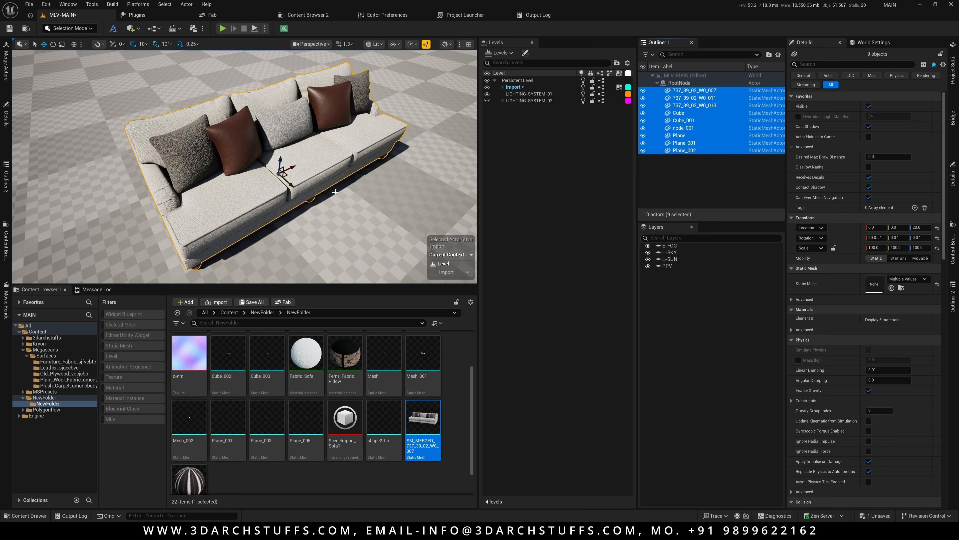
Merge the nine selected actors into one mesh with Replace Source Actors enabled.
alt+drag(331, 188, 283, 204)
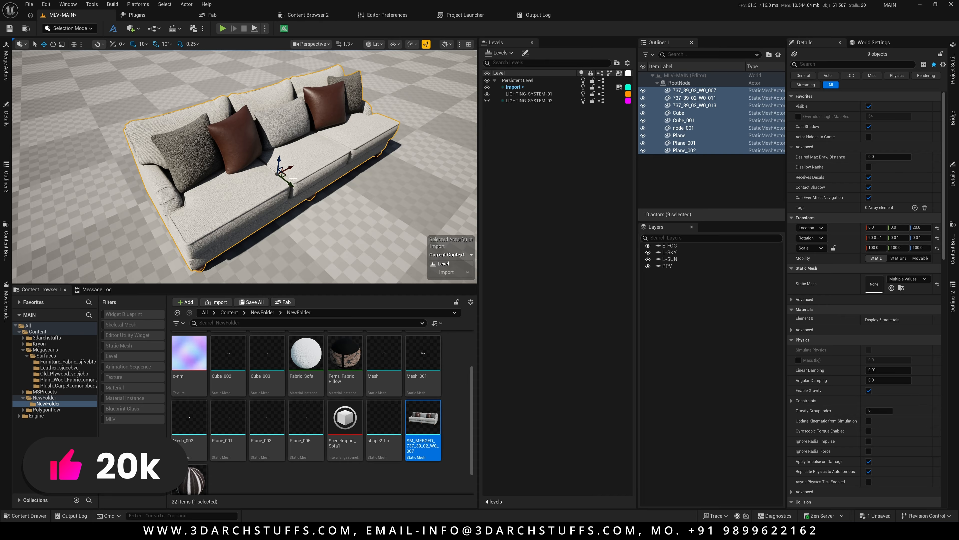
mouse_move(329, 183)
alt+mouse_down()
mouse_move(362, 184)
mouse_move(332, 189)
alt+mouse_up()
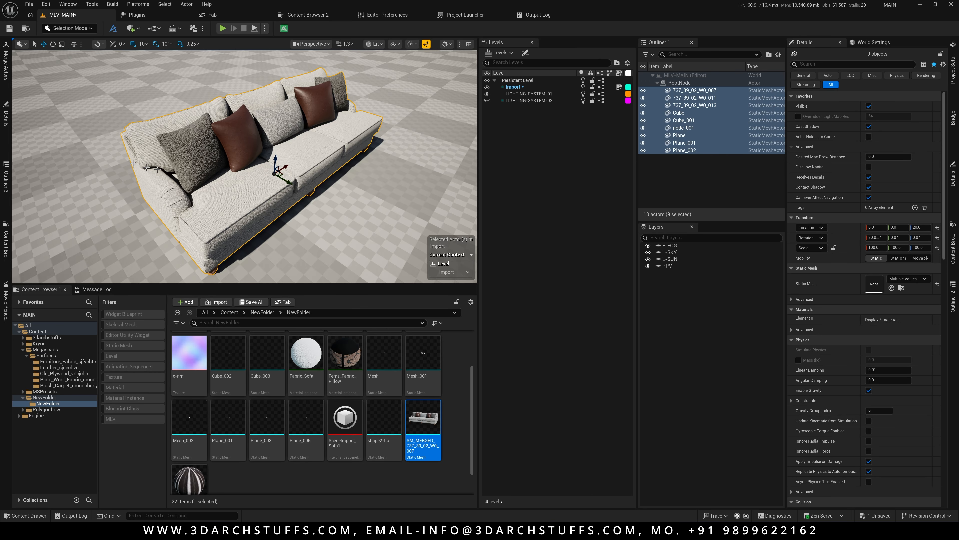
click(6, 66)
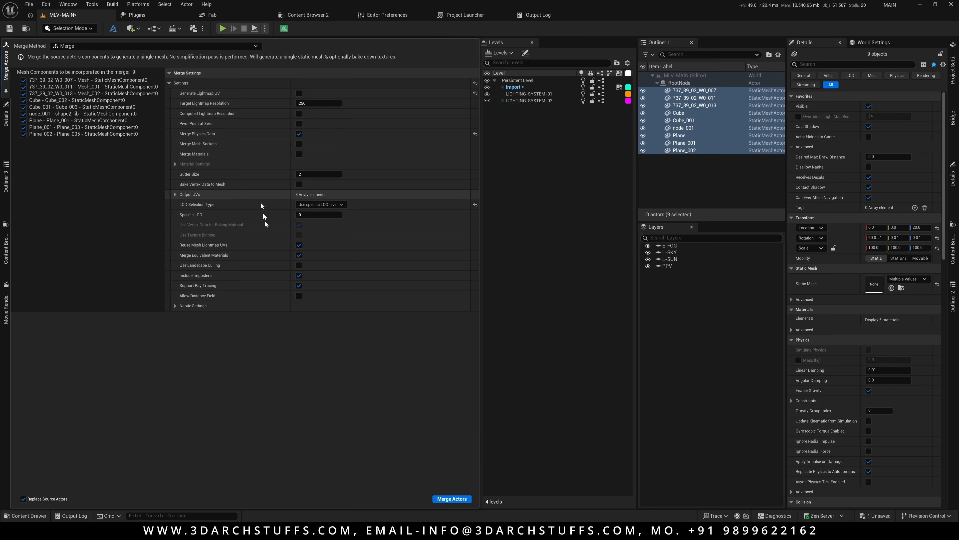
click(439, 498)
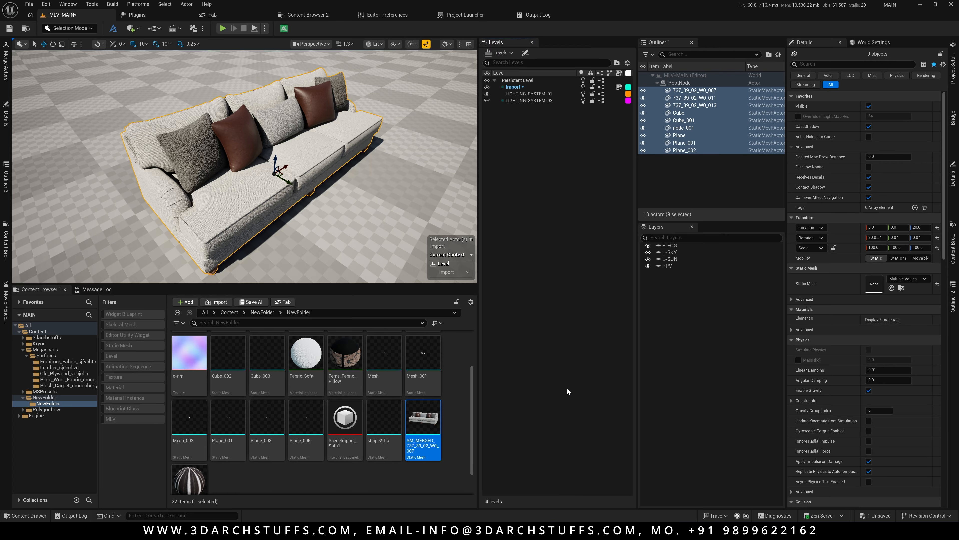
Select all nine sofa actors in the Outliner and locate their mesh assets in the Content Browser.
click(237, 151)
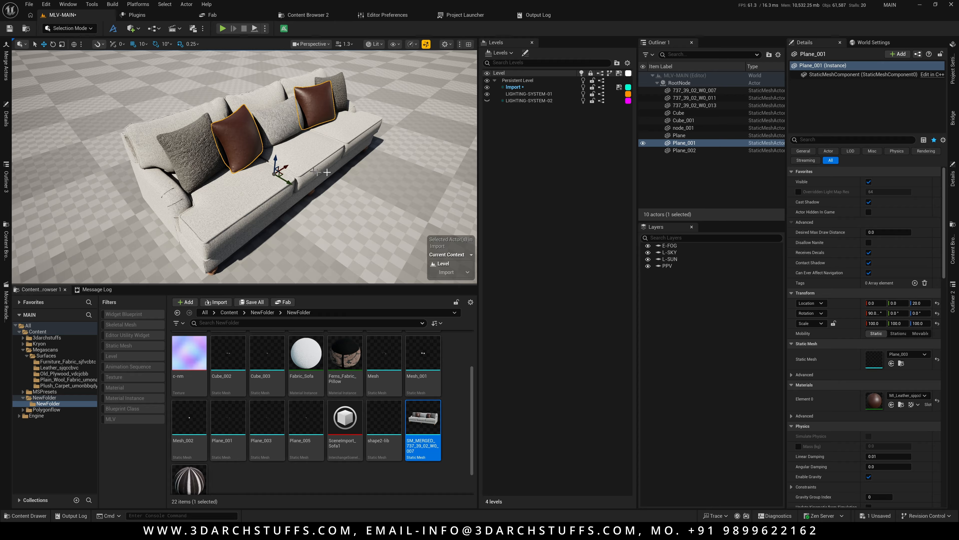
click(677, 90)
shift+click(682, 149)
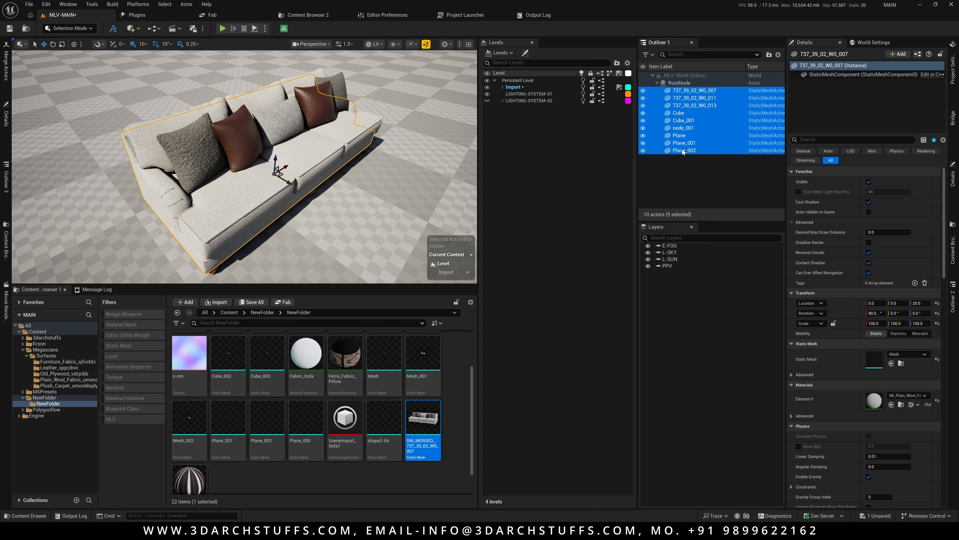
key(ctrl+b)
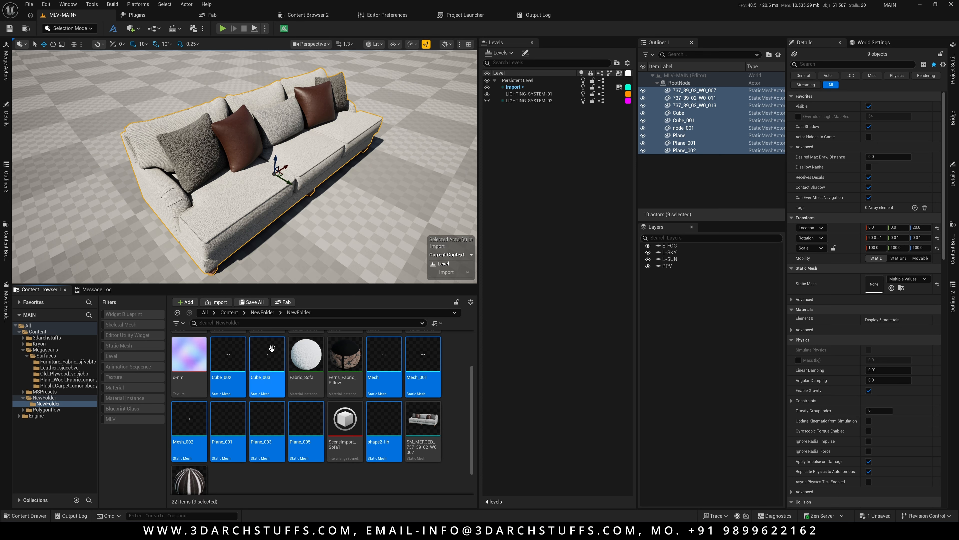
Disable Nanite on the nine selected static mesh assets and save all changes.
right_click(271, 364)
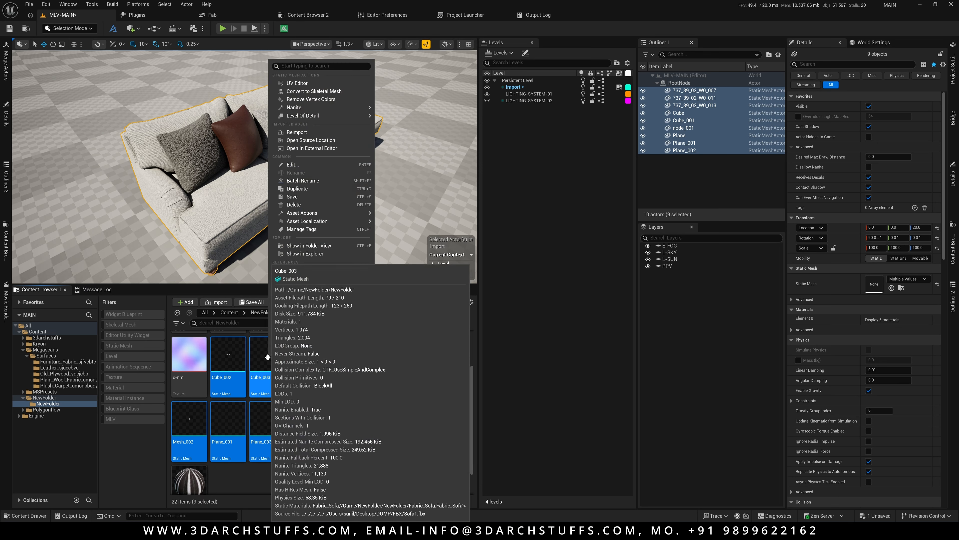
mouse_move(332, 107)
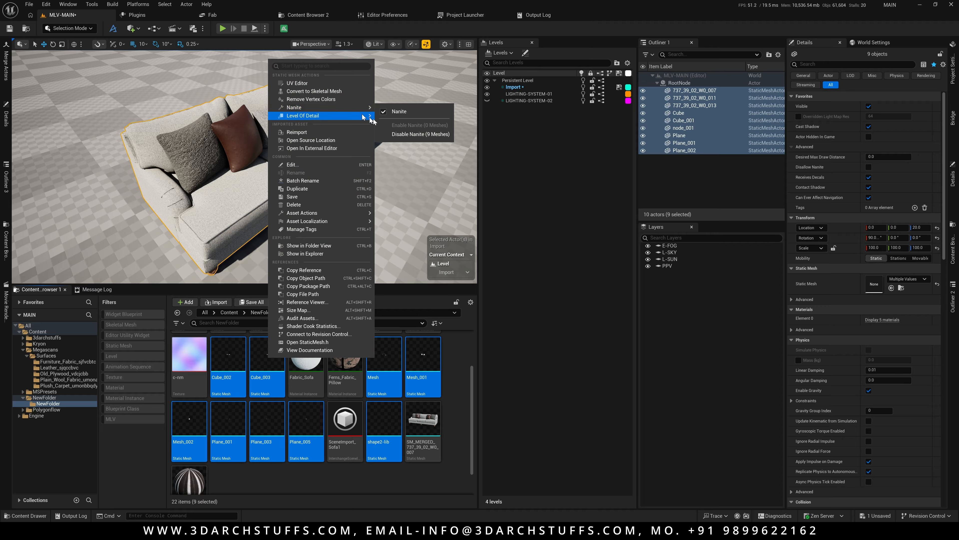
click(392, 132)
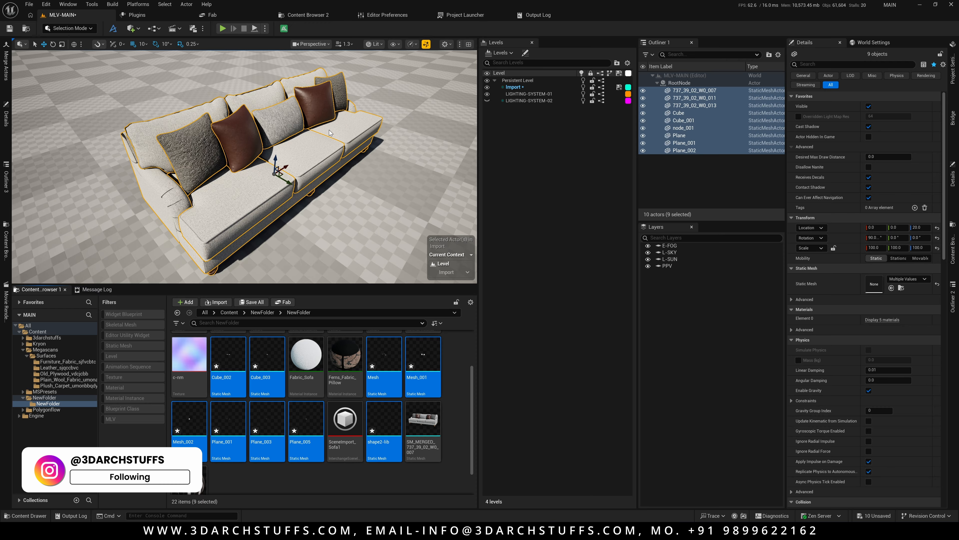
mouse_move(281, 356)
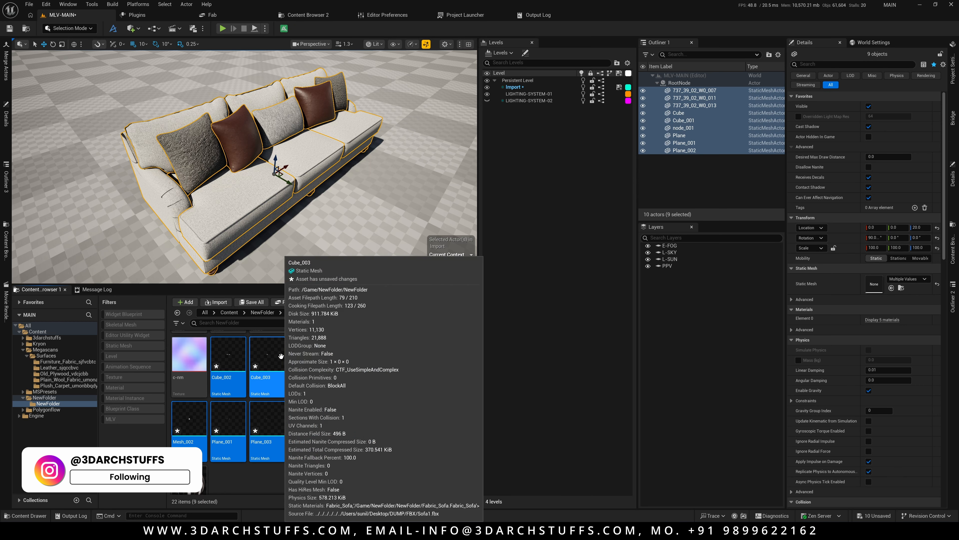
key(ctrl+shift+s)
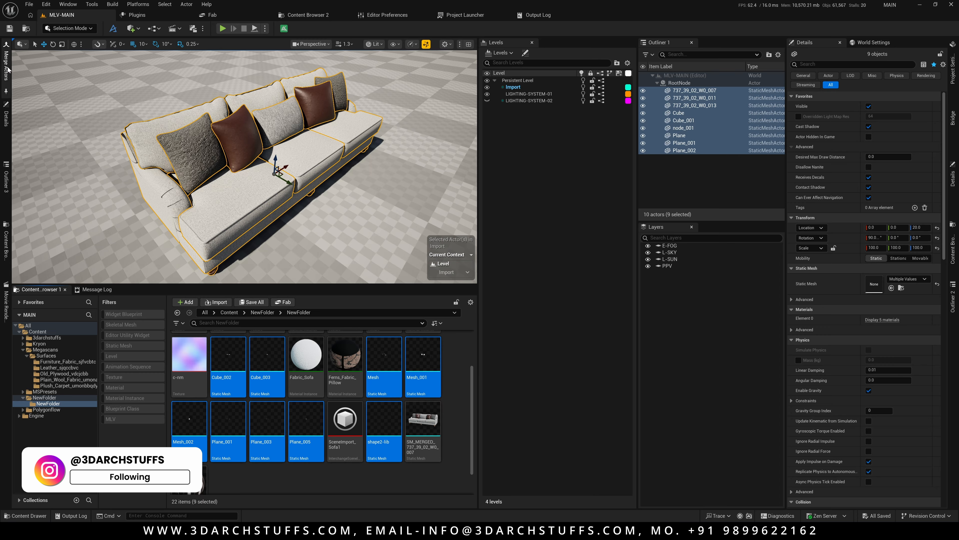
Open the Merge Actors settings panel for the nine selected sofa actors.
click(186, 4)
mouse_move(226, 270)
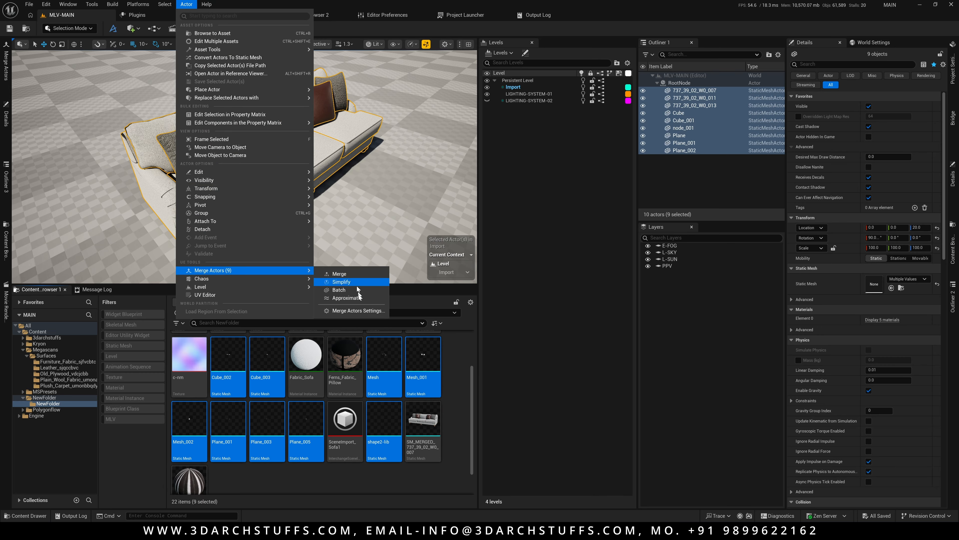
click(350, 310)
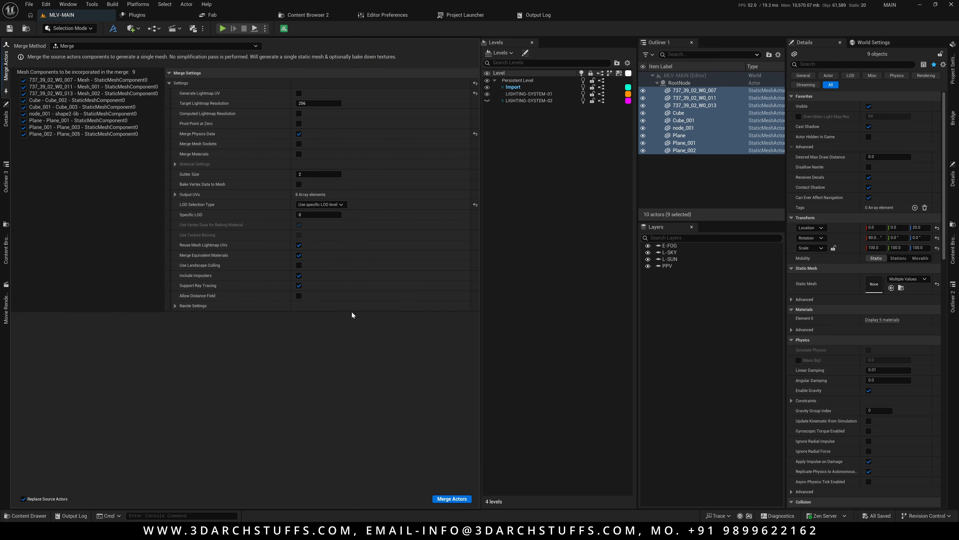
click(3, 74)
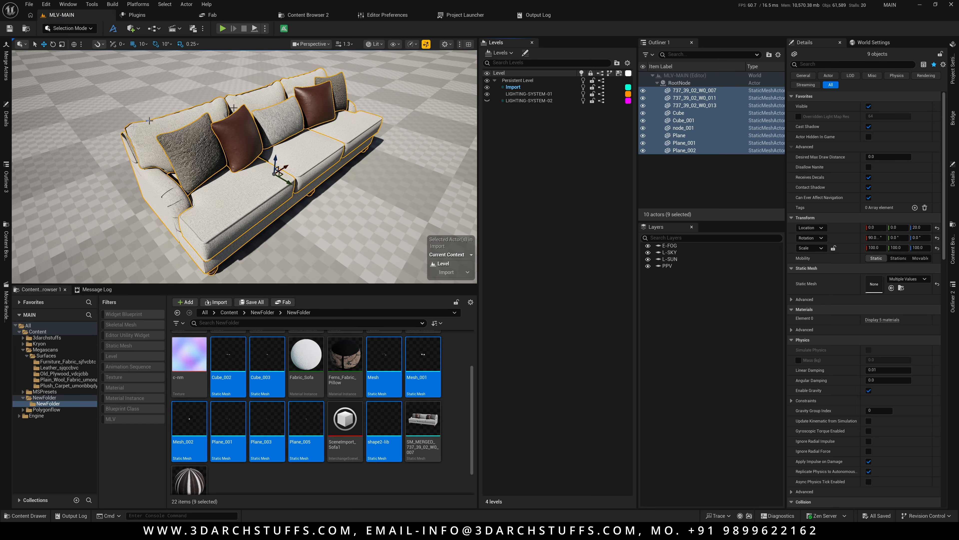
click(8, 66)
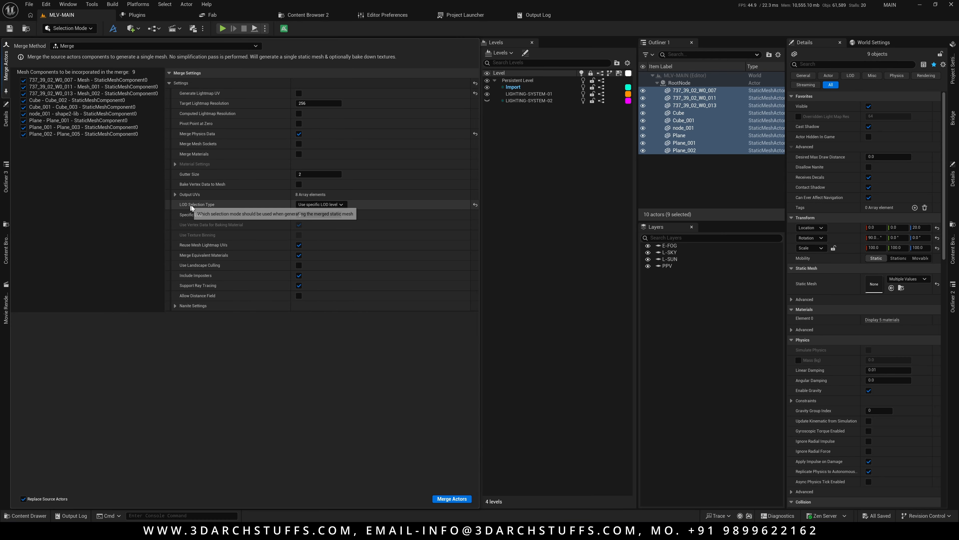
Set LOD Selection Type to Use specific LOD level and enable Nanite in the merge's Nanite Settings.
click(311, 205)
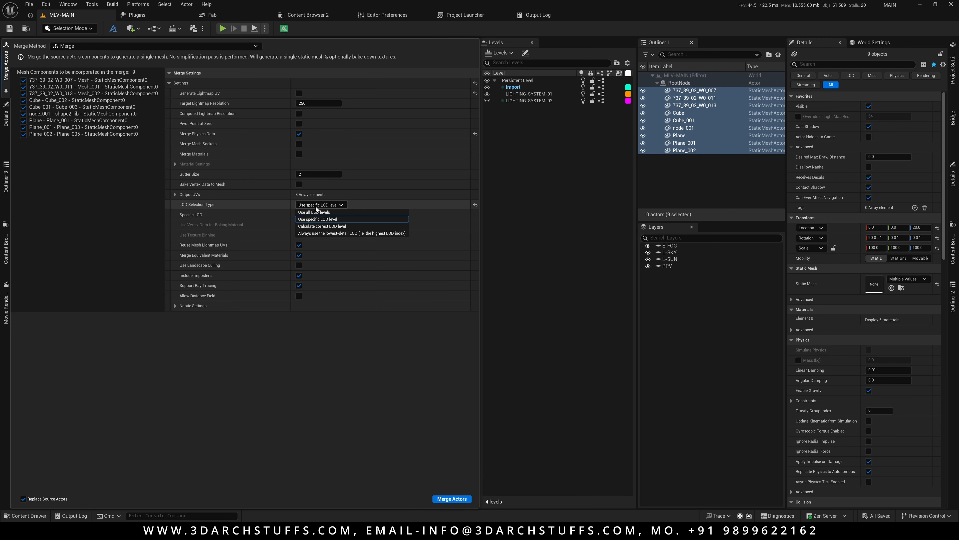
click(317, 219)
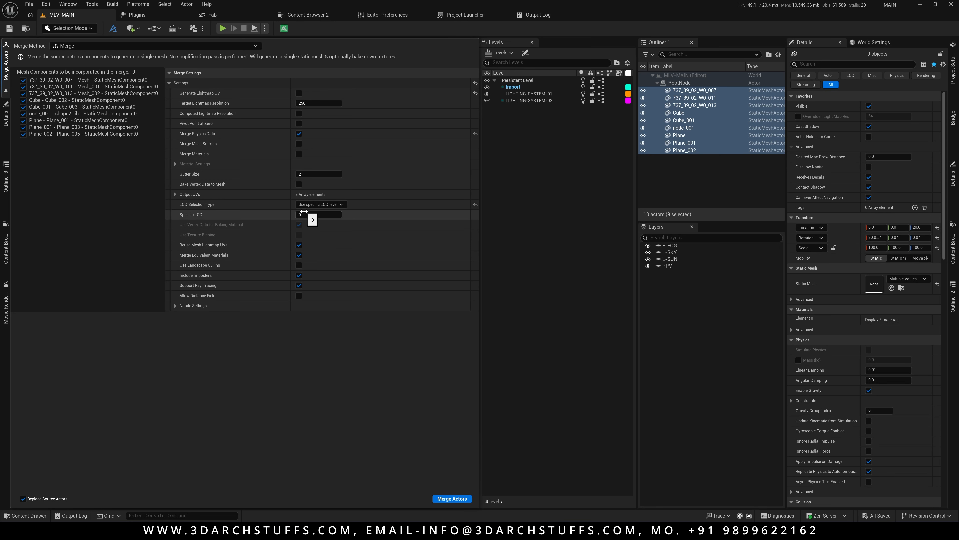
click(317, 205)
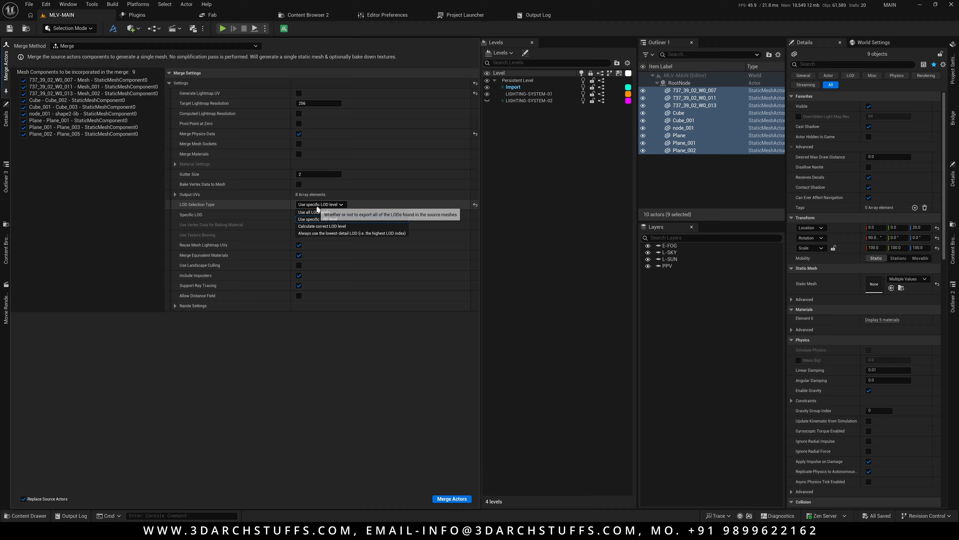
click(311, 220)
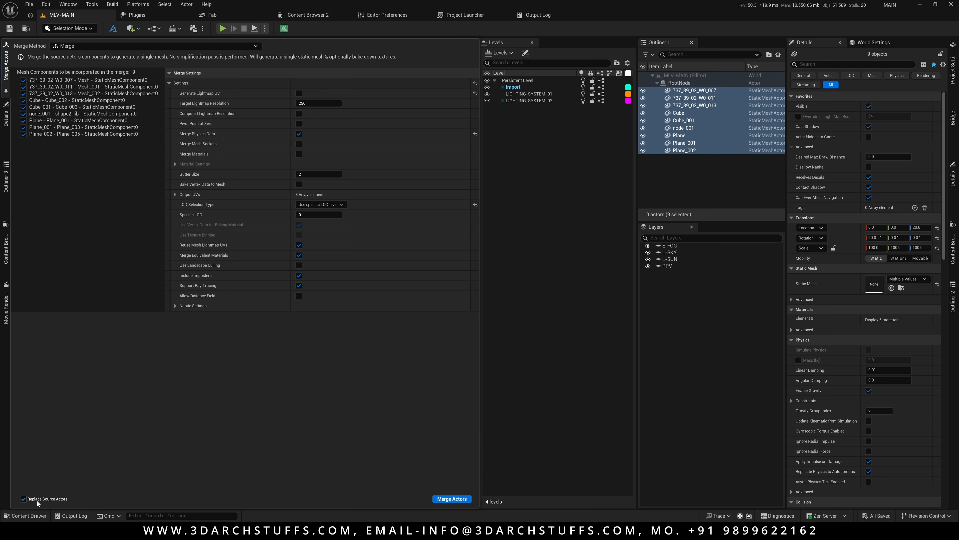
click(174, 306)
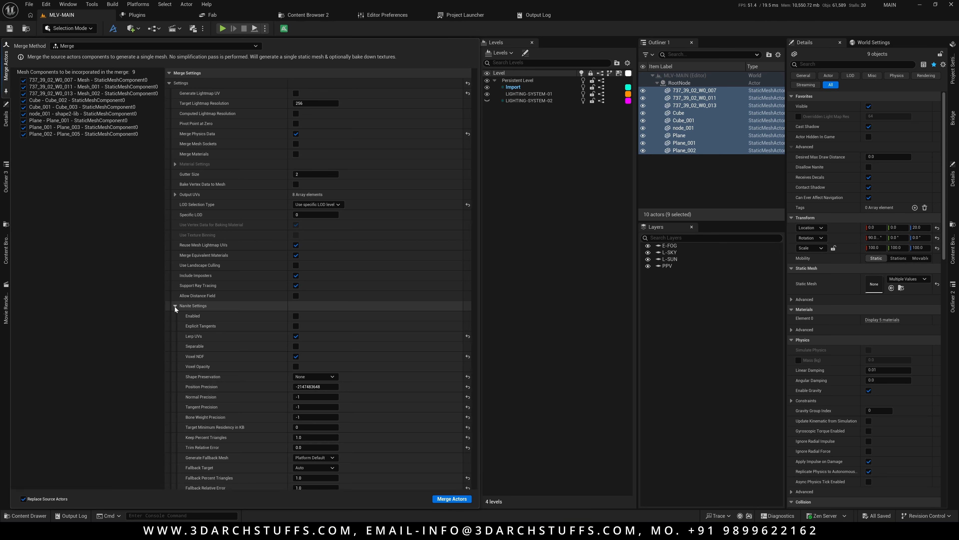
click(298, 319)
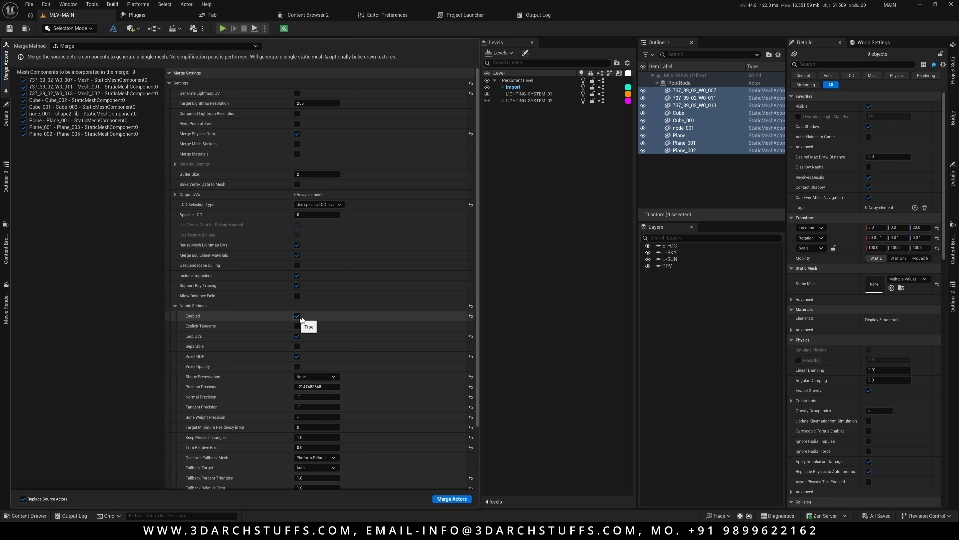
Inspect the source static mesh assets' properties in the Content Browser alongside the merge settings.
click(523, 311)
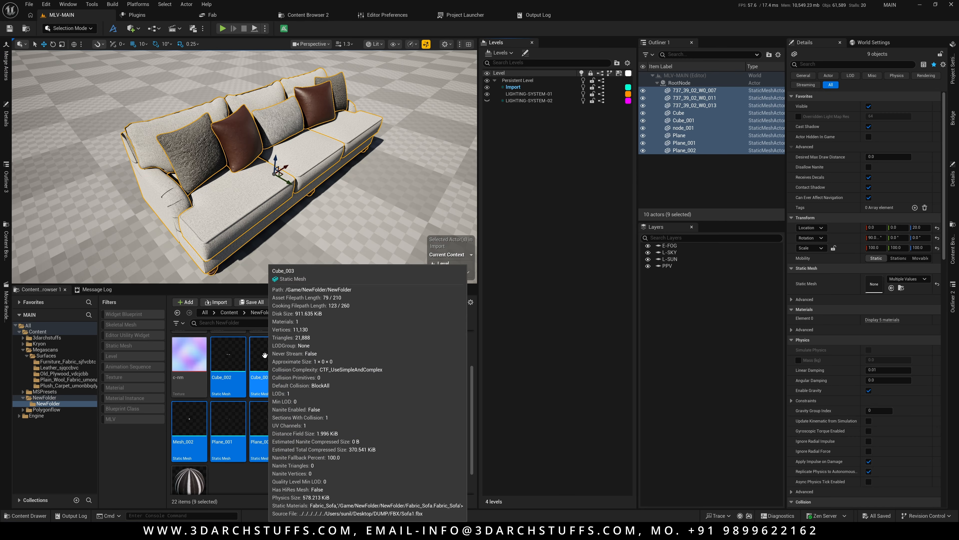
right_click(265, 355)
click(244, 179)
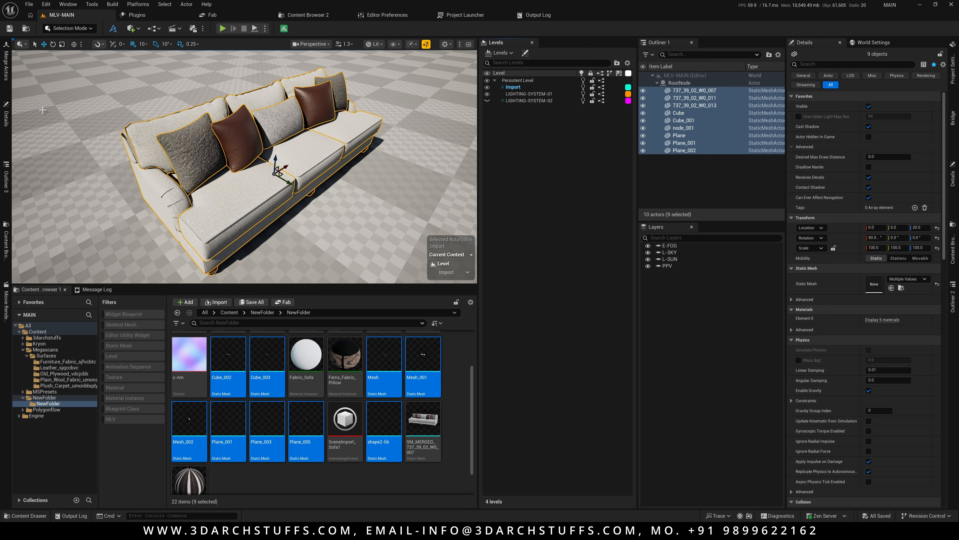
click(6, 65)
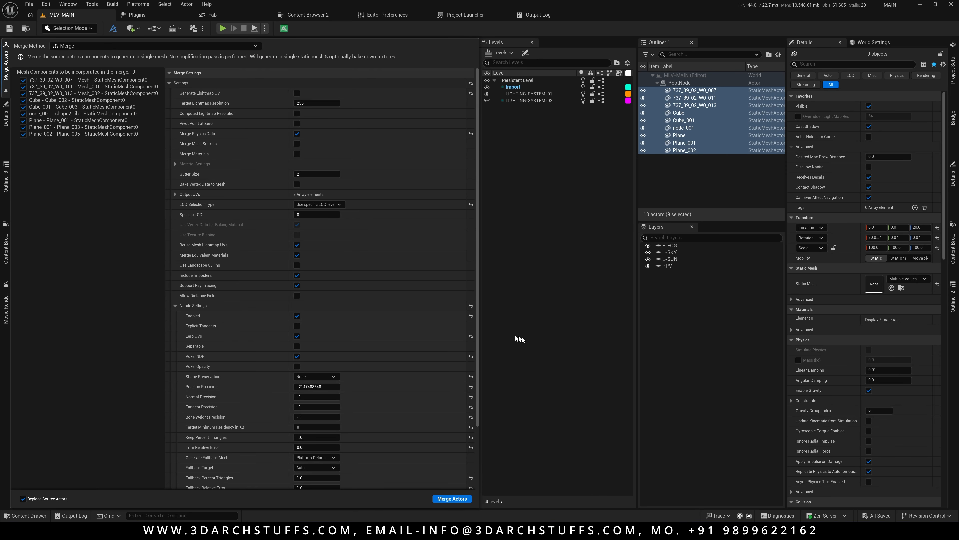
click(533, 338)
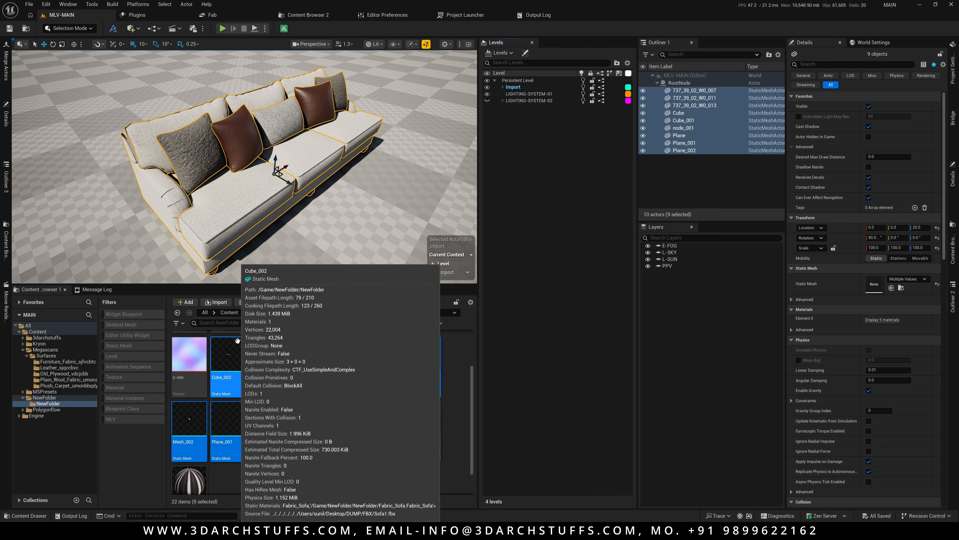
click(6, 65)
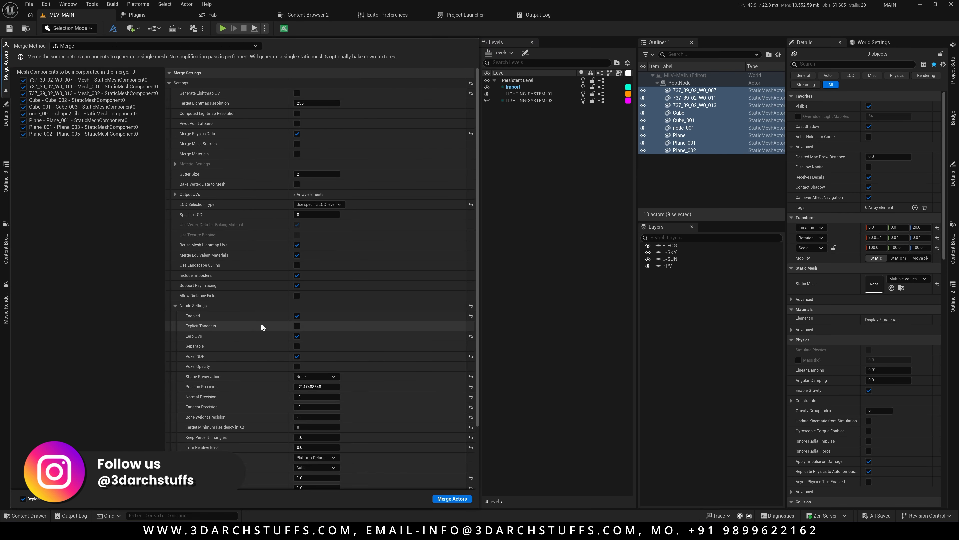
click(563, 257)
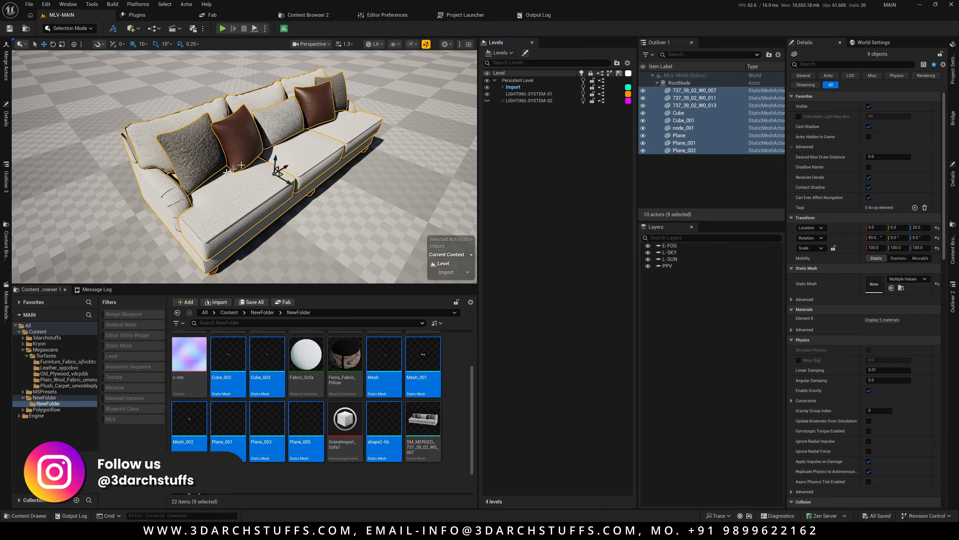
click(8, 71)
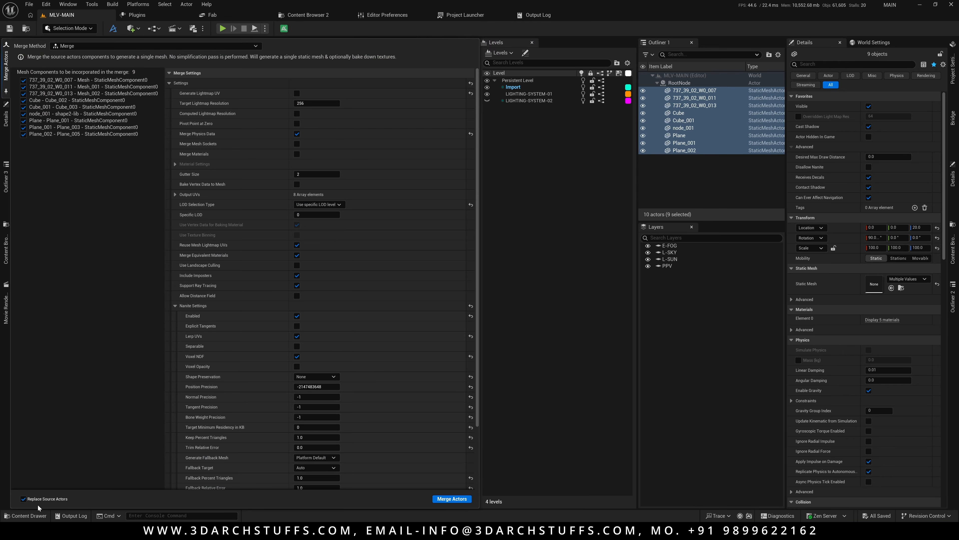
click(555, 375)
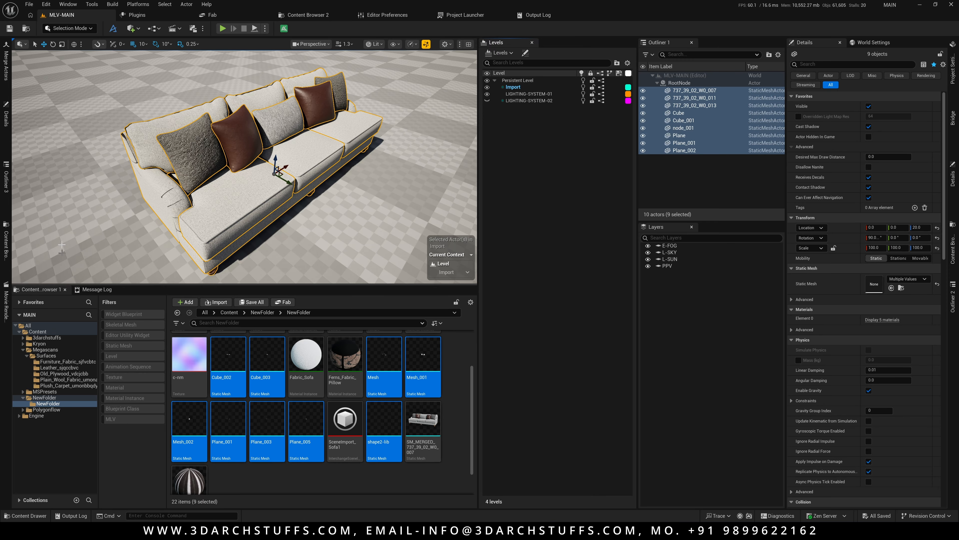
click(6, 65)
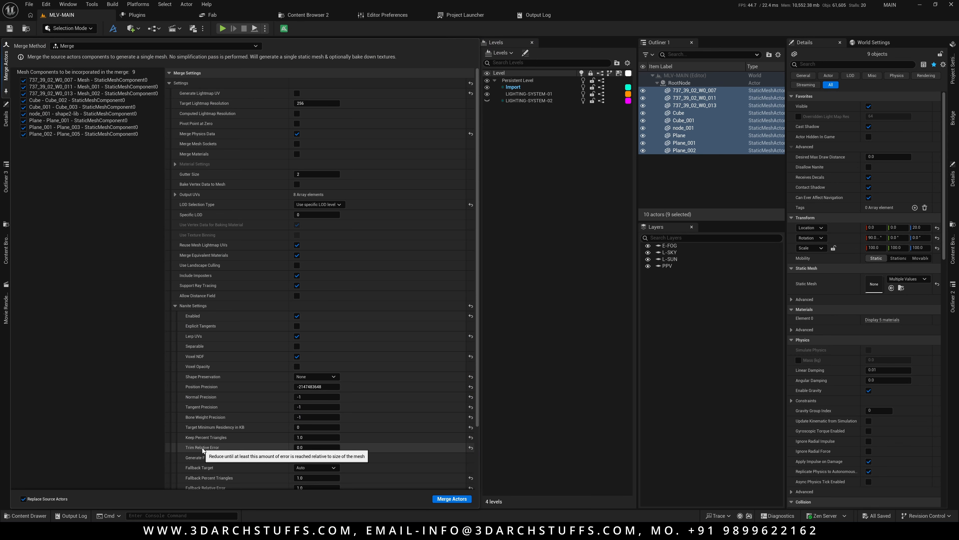
Merge the actors and save the merged mesh into the NewFolder/NewFolder content folder.
click(443, 499)
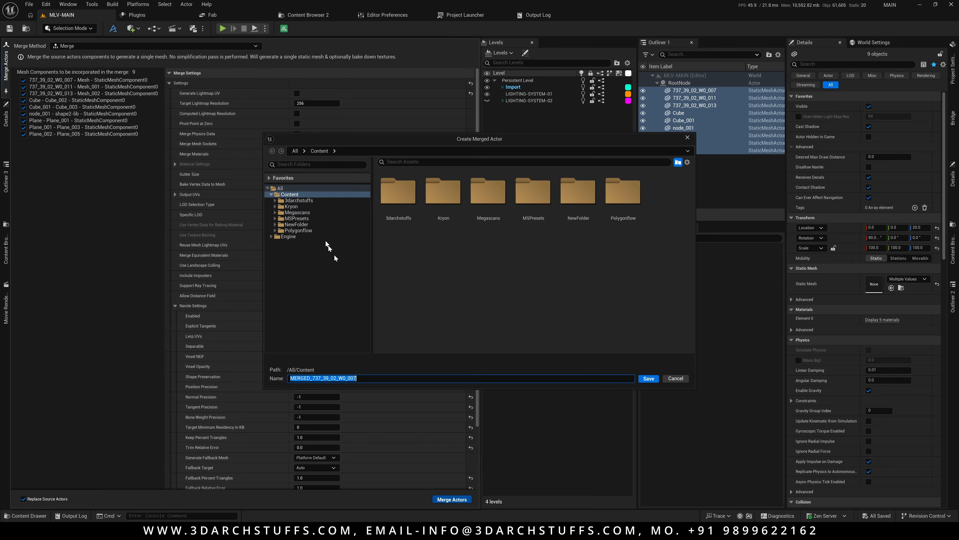
click(297, 224)
double_click(398, 196)
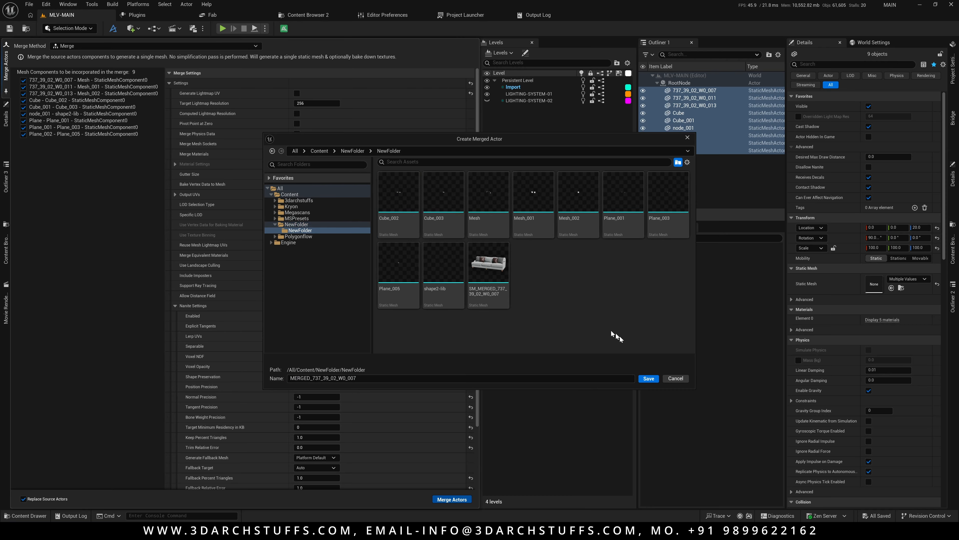
click(654, 379)
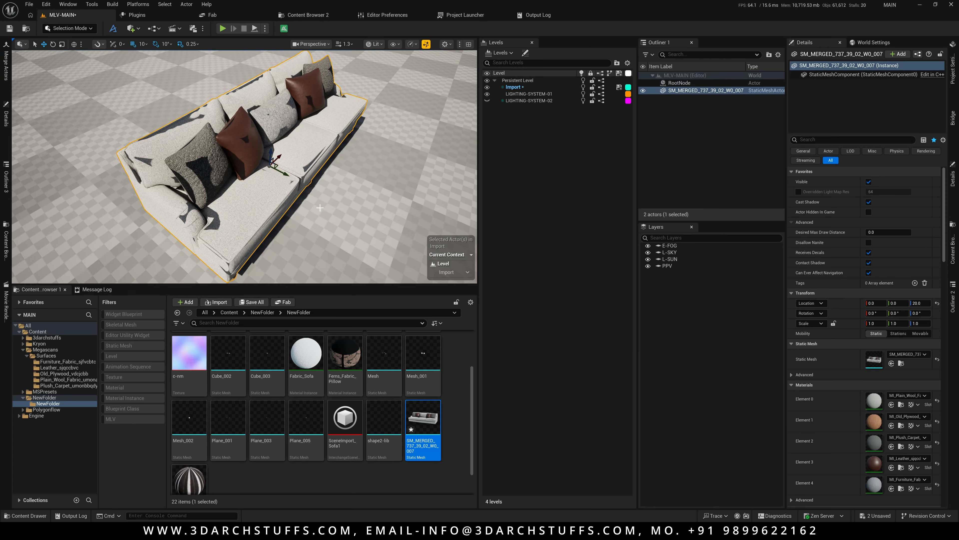
scroll(333, 223, down, 5)
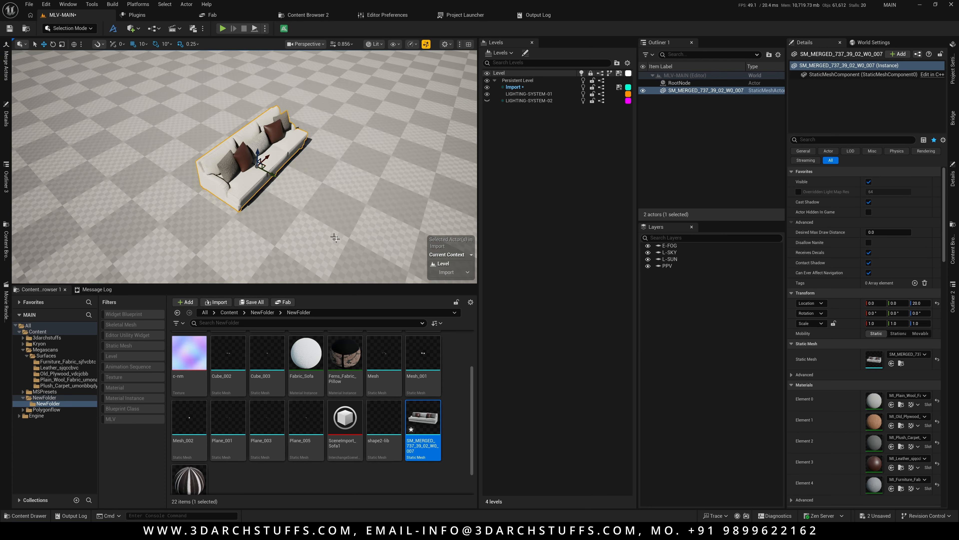
scroll(334, 225, up, 3)
scroll(313, 227, up, 3)
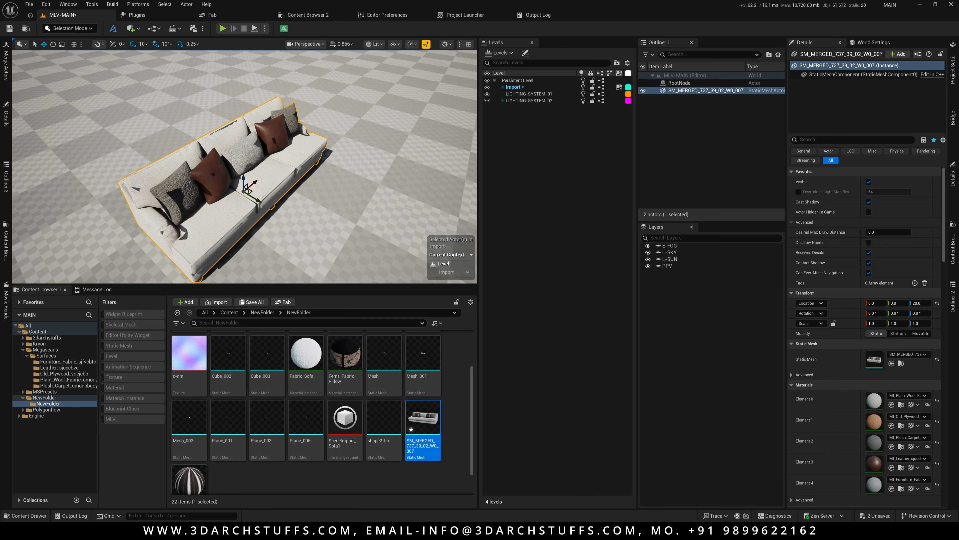
click(954, 67)
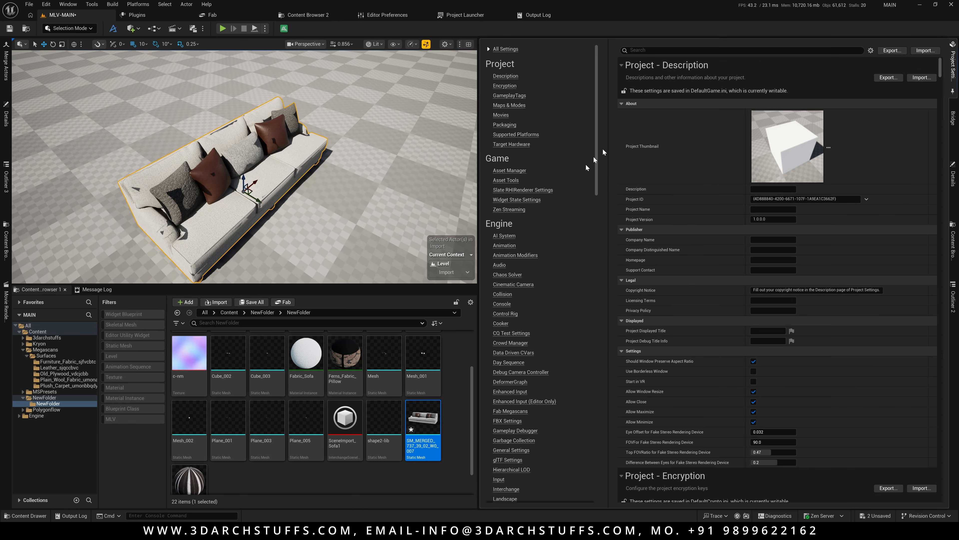
click(554, 25)
alt+drag(363, 151, 401, 132)
right_drag(251, 169, 240, 156)
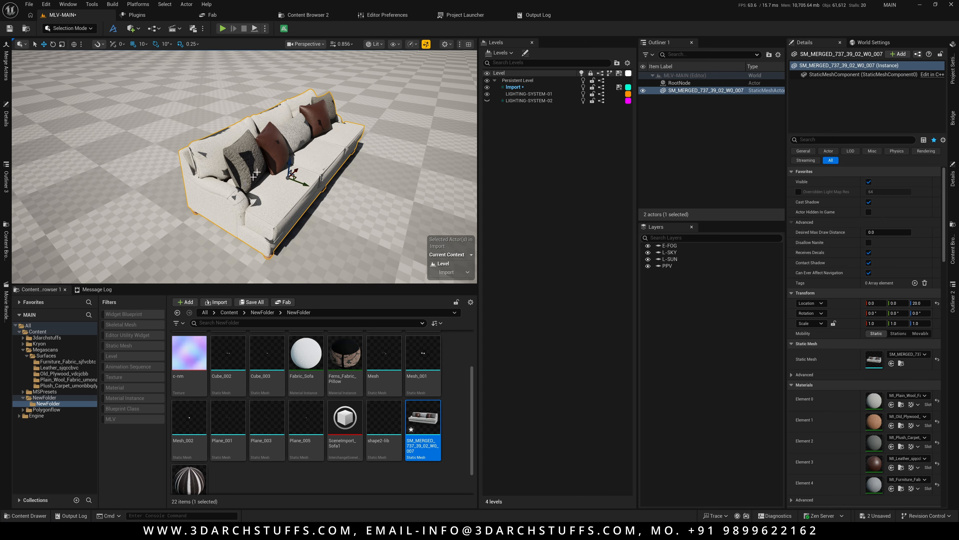
Toggle Ray Traced Shadows under Direct Lighting in the Rendering project settings to compare the sofa's shadows.
click(954, 68)
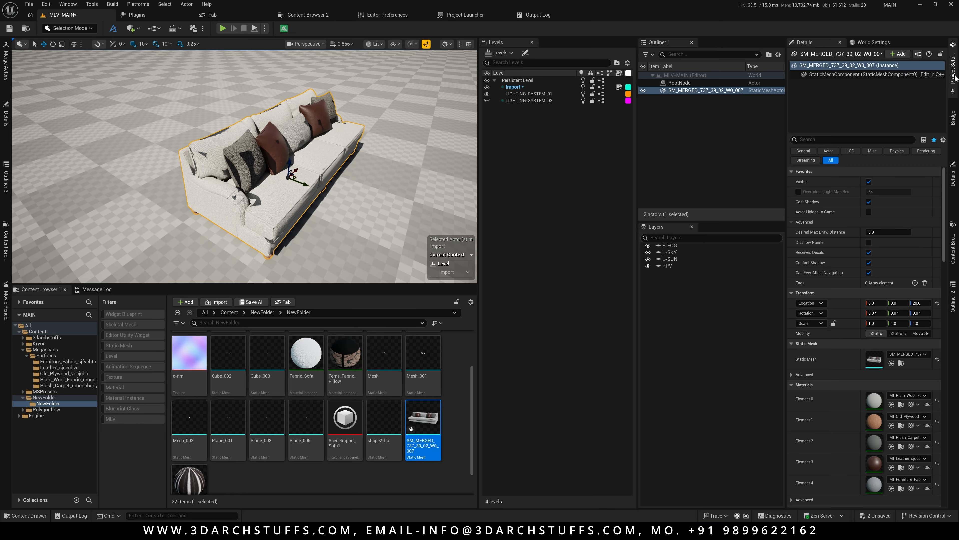
drag(600, 141, 597, 222)
click(504, 343)
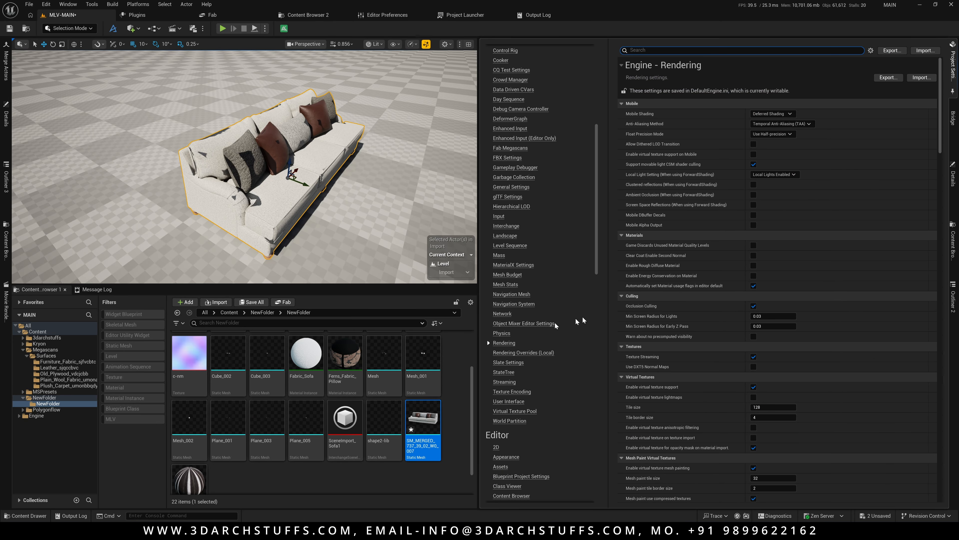
scroll(725, 377, down, 15)
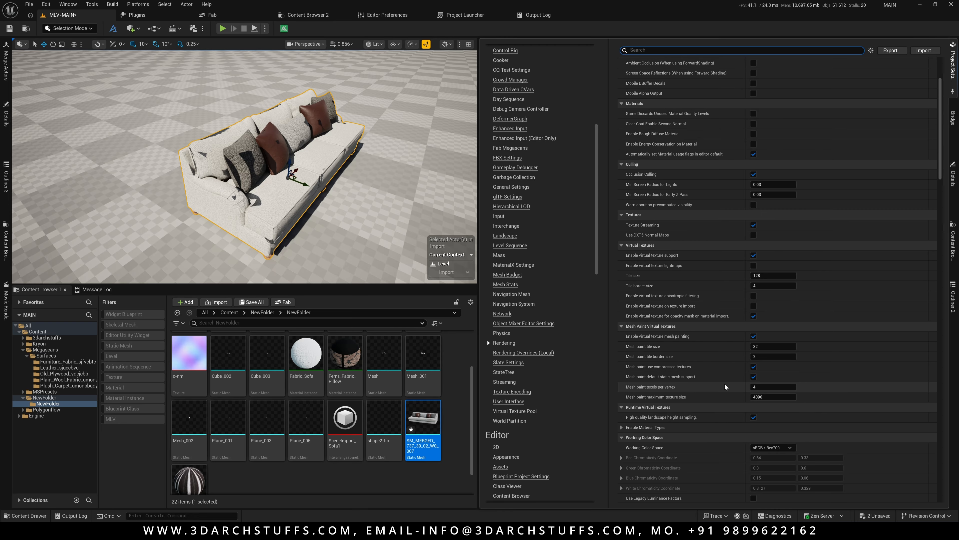
click(754, 420)
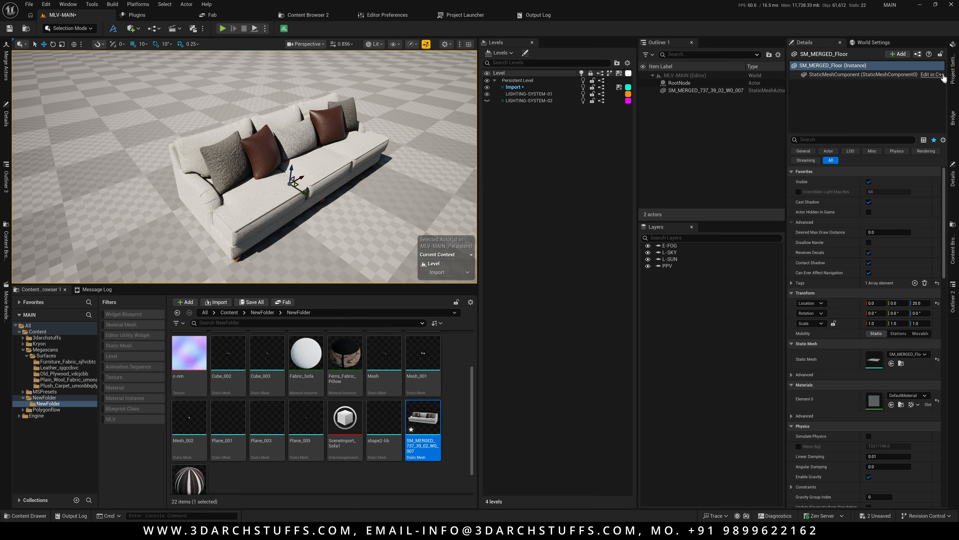
click(953, 77)
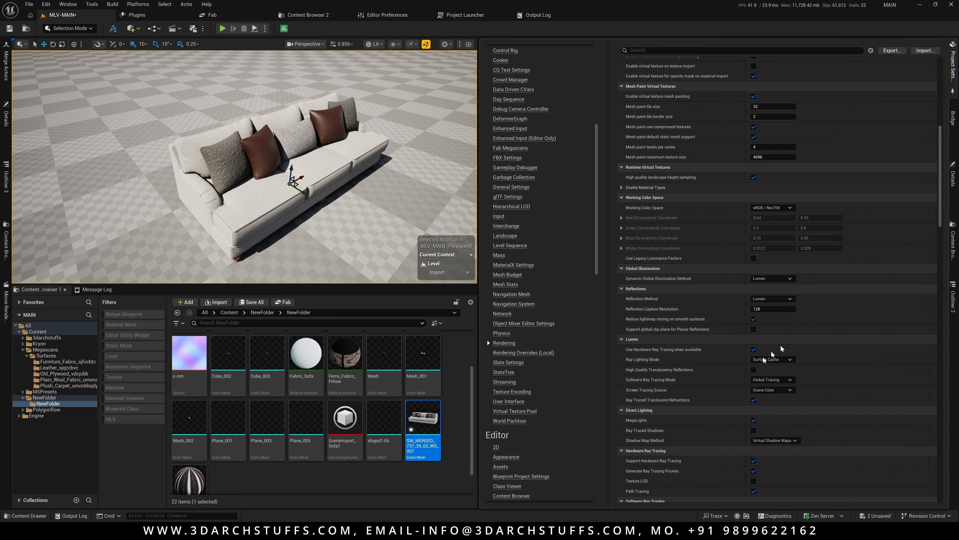
click(754, 430)
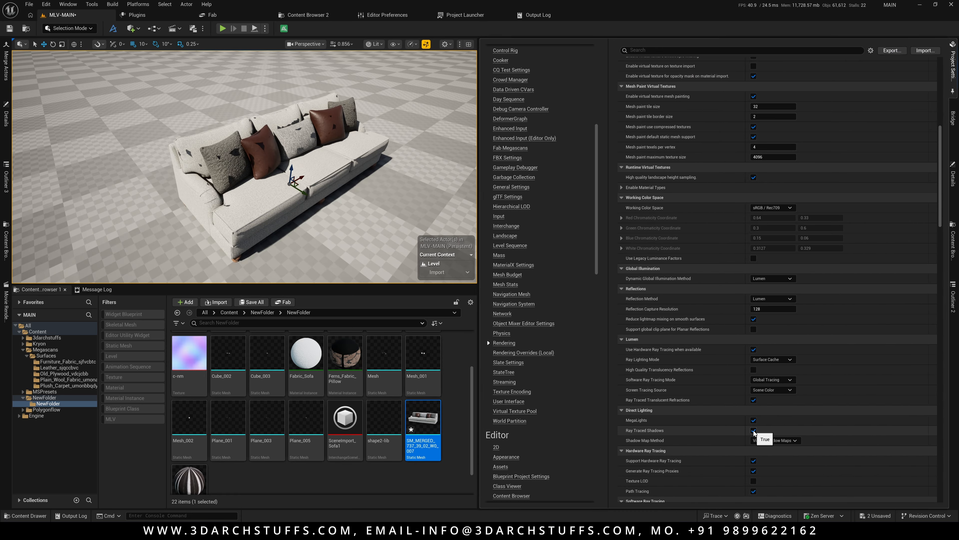
click(754, 431)
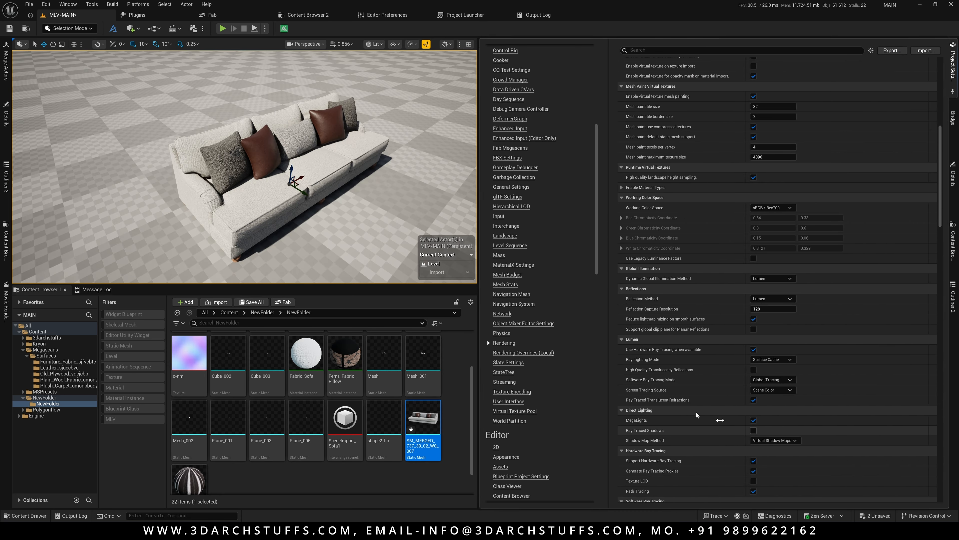
Enable Ray Traced Shadows in the Rendering project settings and select the merged sofa in the viewport.
alt+drag(393, 223, 395, 184)
key(w)
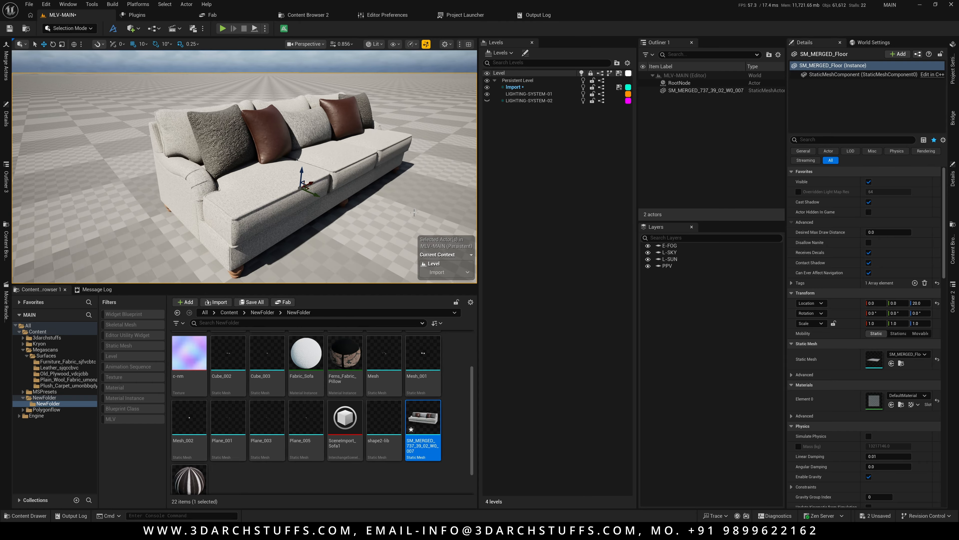
right_drag(245, 167, 244, 176)
click(953, 119)
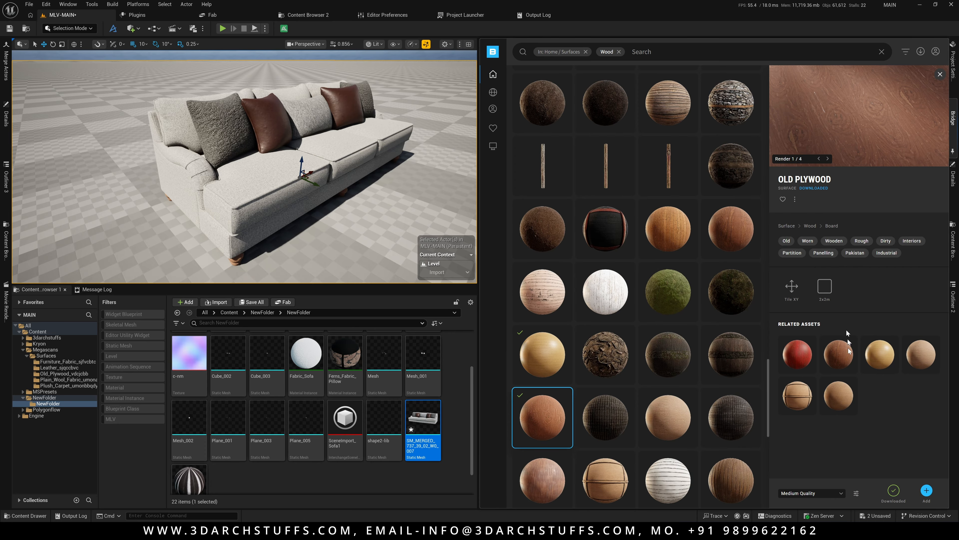
click(953, 66)
click(754, 431)
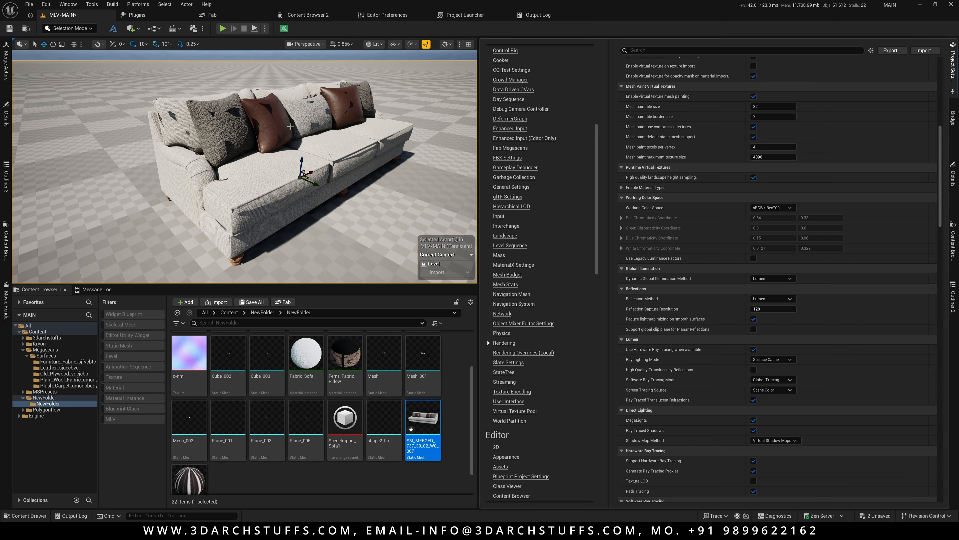
click(295, 125)
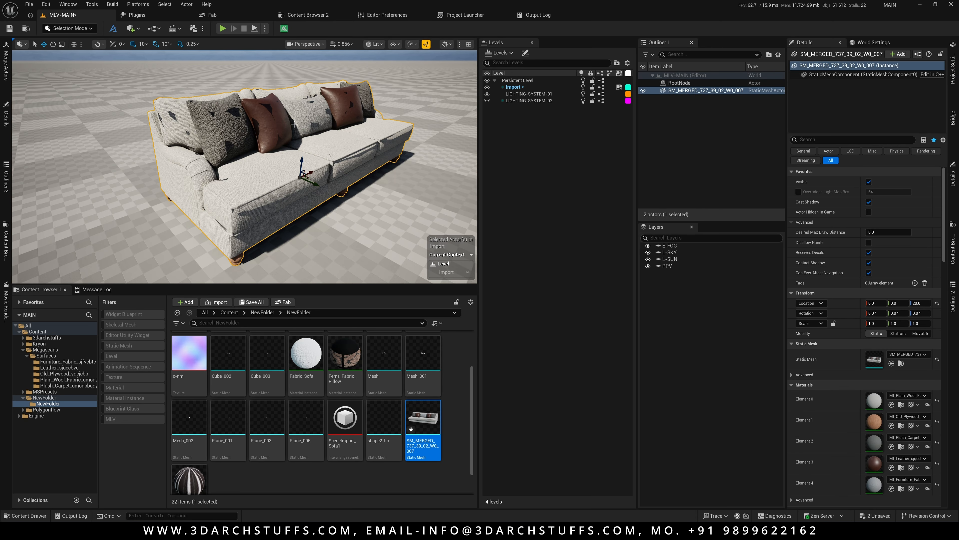
Inspect the merged mesh's Nanite settings in the mesh editor and glance at the project settings.
key(ctrl+e)
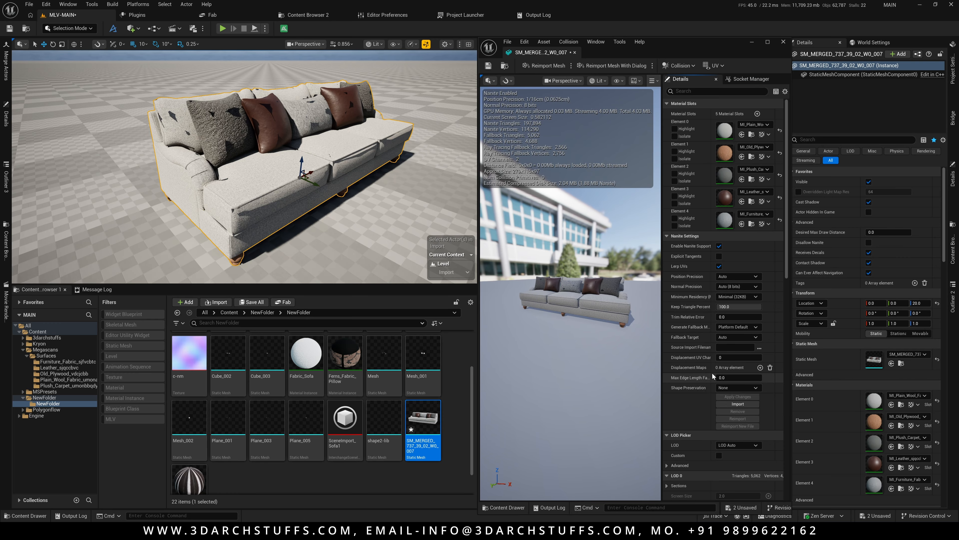
click(725, 377)
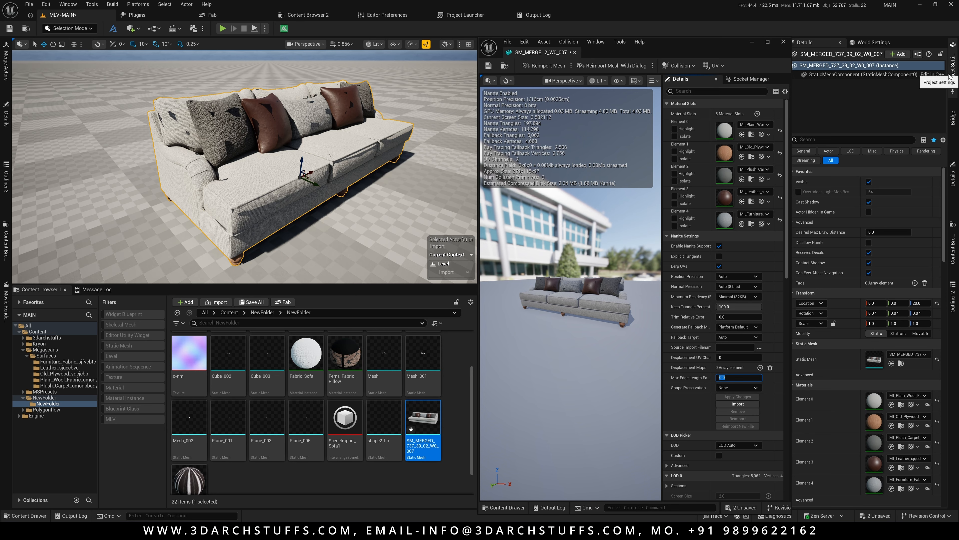
click(953, 66)
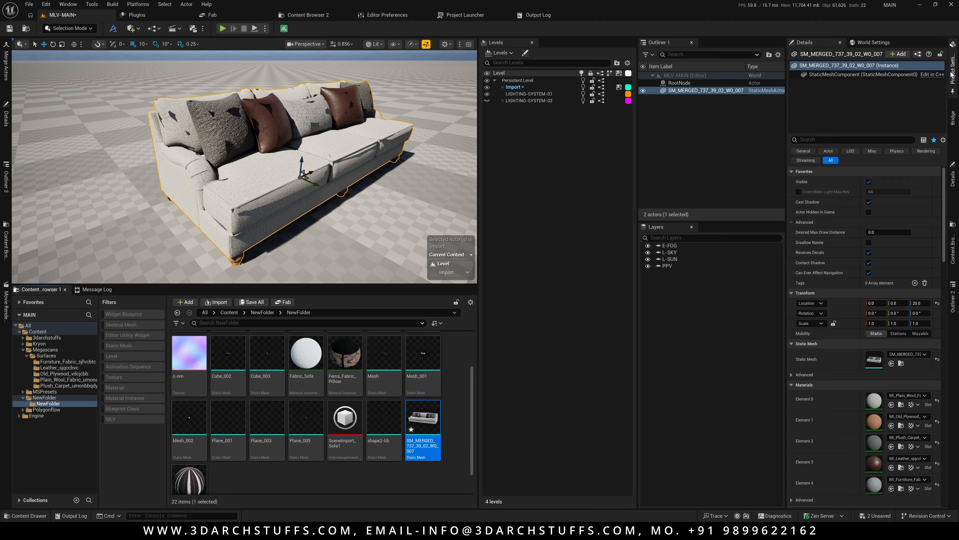
click(953, 66)
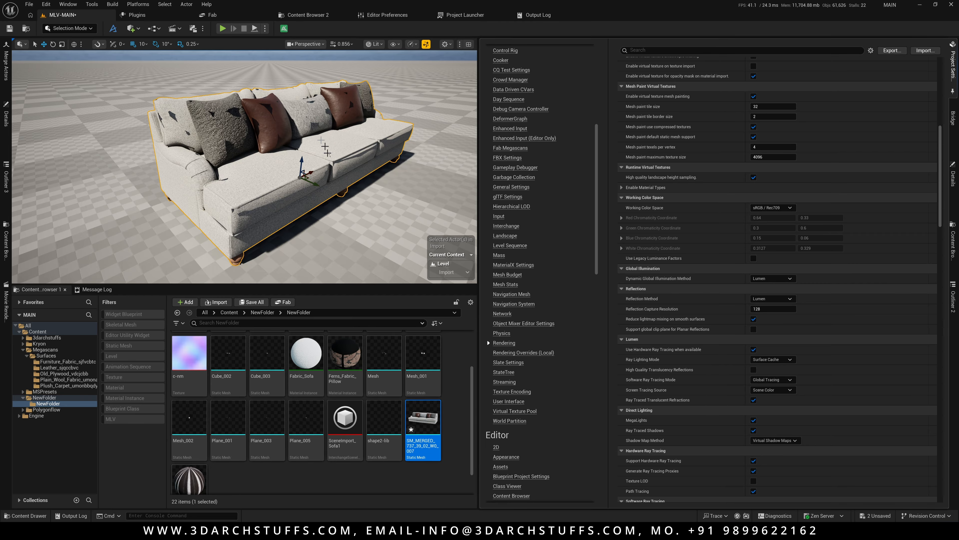
click(629, 33)
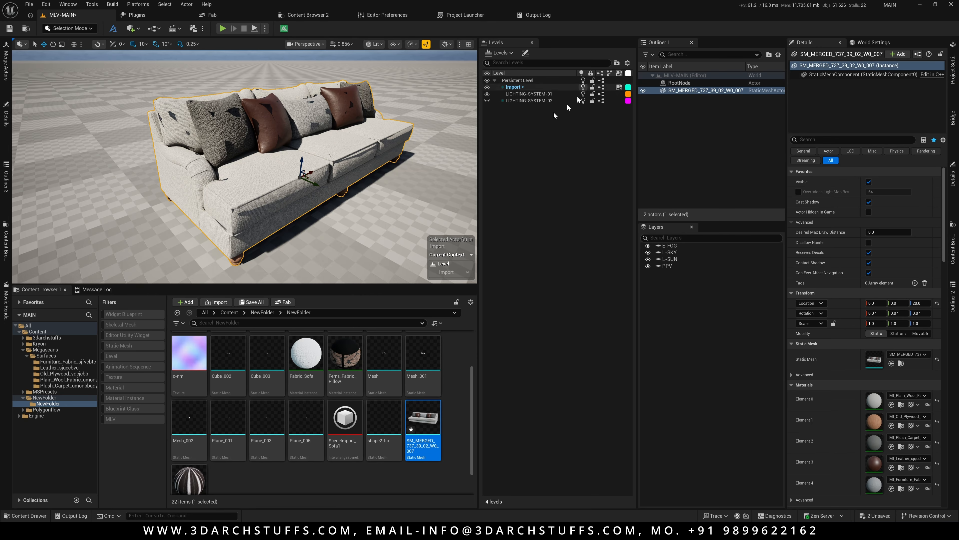
Set the merged mesh's Nanite Max Edge Length Factor to 0.1 and apply the changes.
double_click(876, 361)
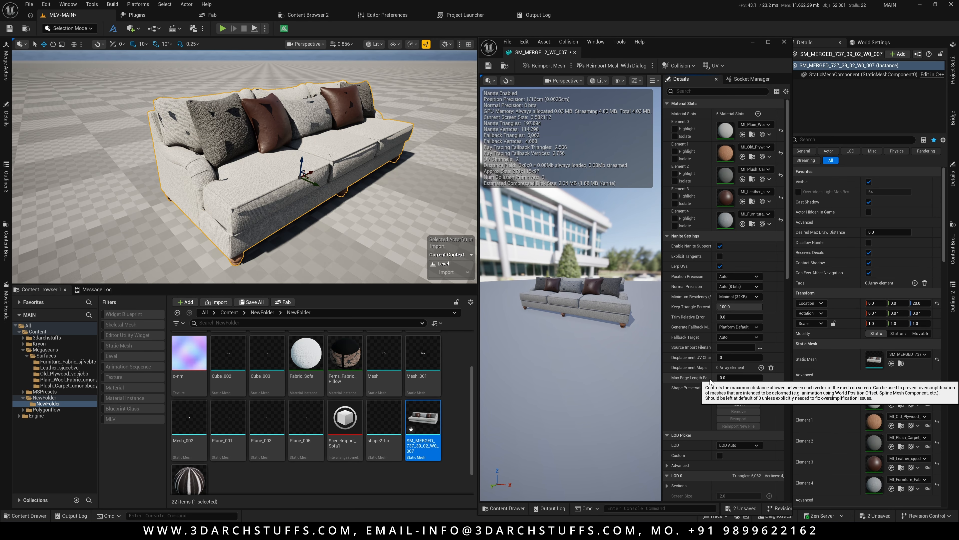
click(732, 378)
text(0.1)
key(Return)
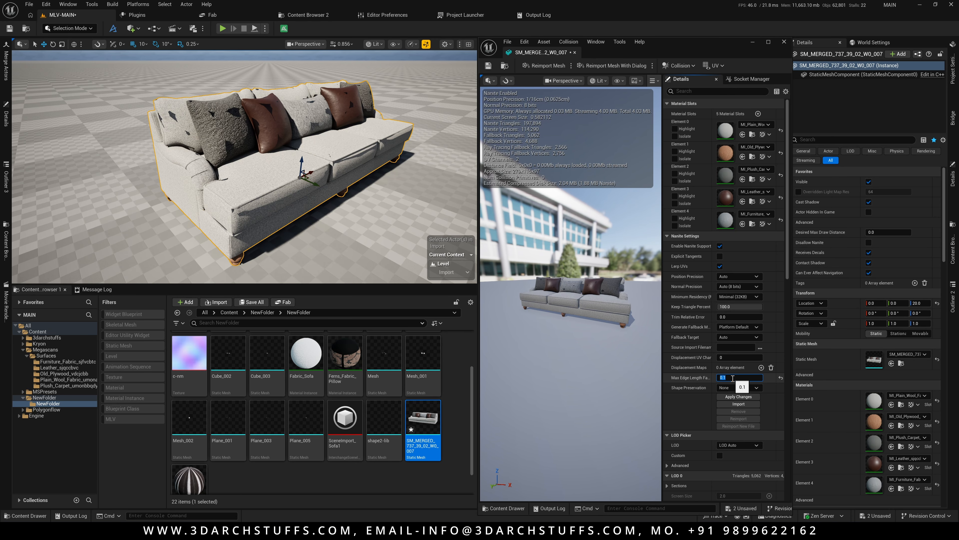
click(738, 397)
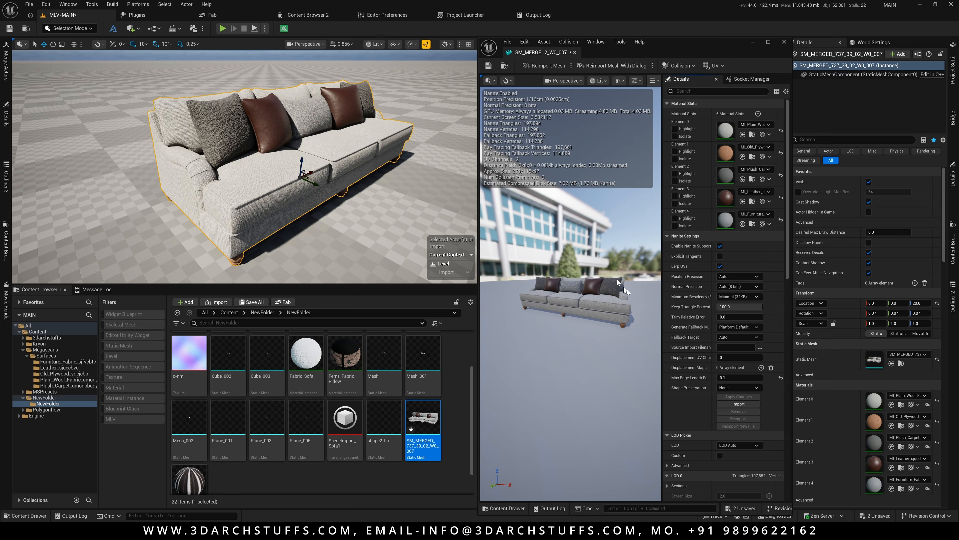
Reset the Max Edge Length Factor to its default, apply the changes and close the mesh editor.
click(781, 378)
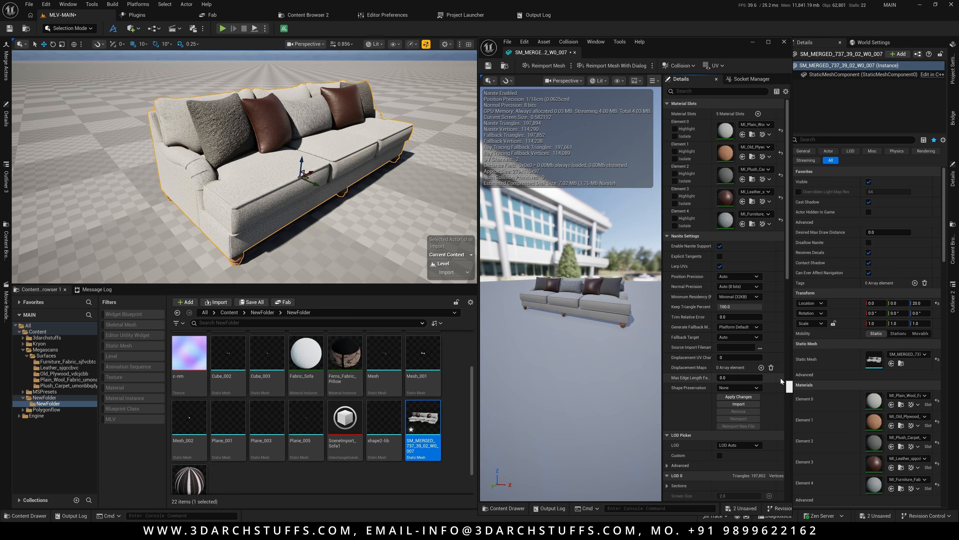
click(746, 397)
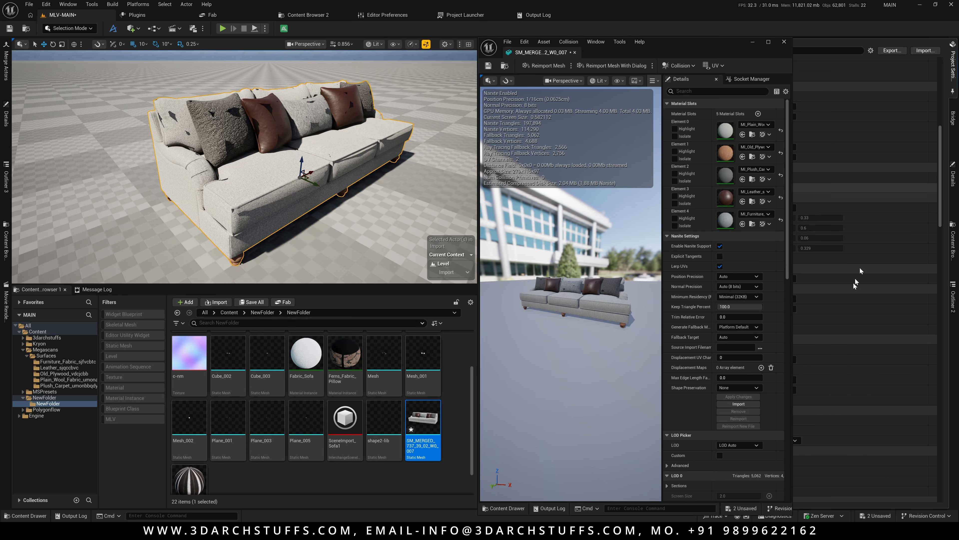
click(784, 41)
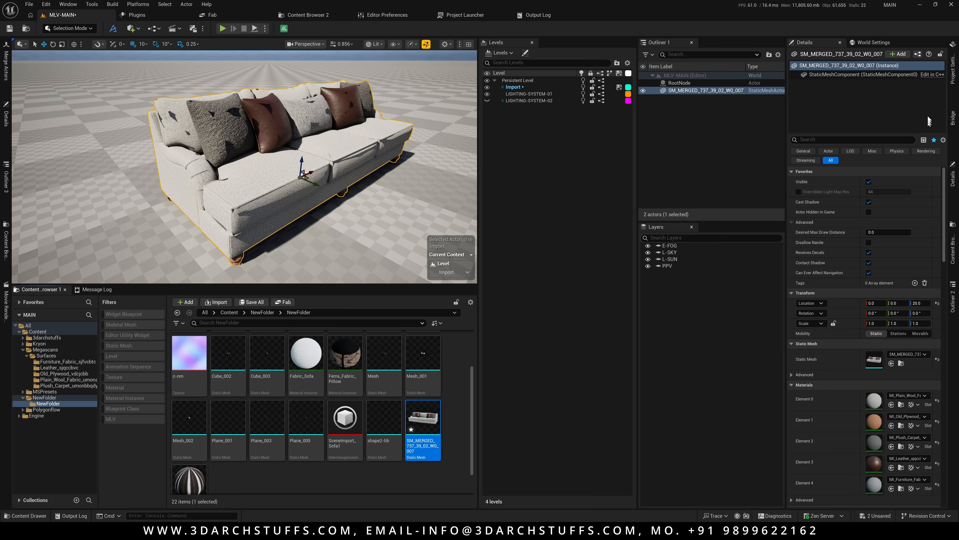
Orbit around the merged sofa in the viewport to examine its shading.
alt+drag(339, 145, 400, 132)
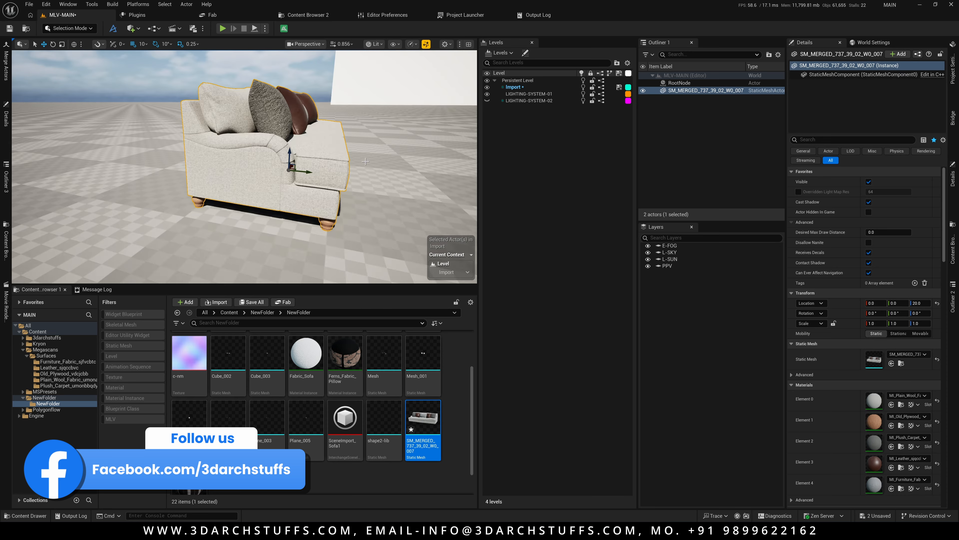
scroll(302, 158, up, 7)
alt+drag(302, 159, 313, 132)
alt+drag(368, 156, 369, 197)
scroll(368, 156, down, 8)
mouse_move(368, 156)
alt+mouse_down()
mouse_move(357, 181)
mouse_move(359, 163)
alt+mouse_up()
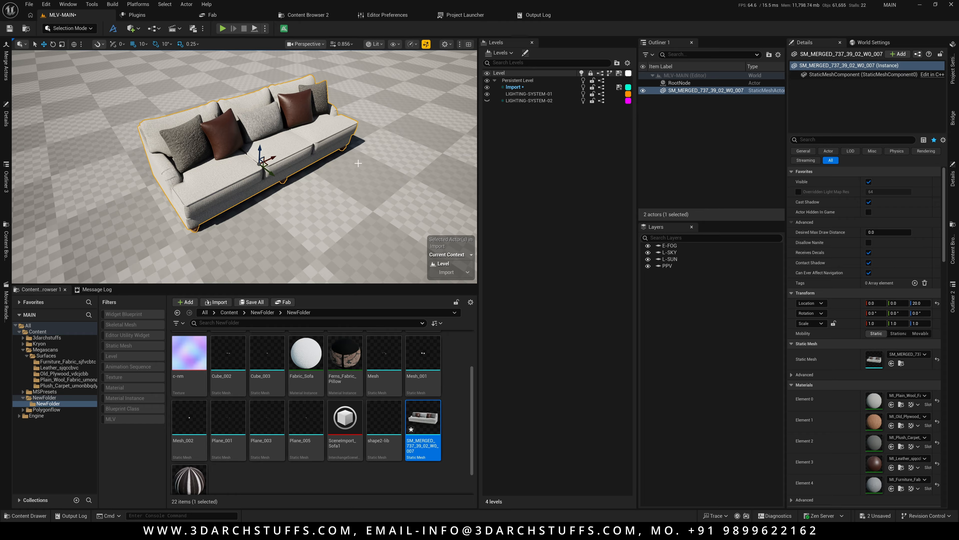
alt+drag(318, 185, 385, 178)
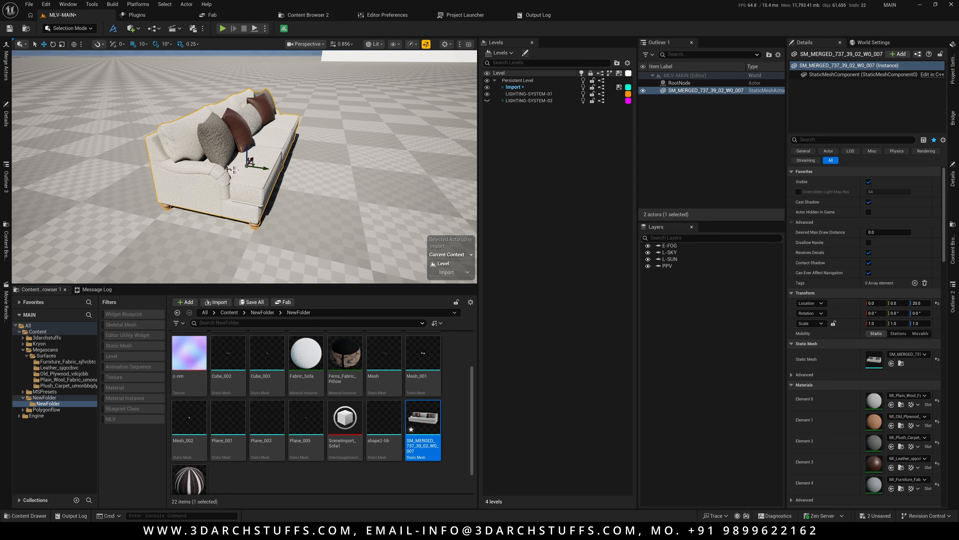
Examine the merged sofa in the viewport alongside its mesh editor and the Merge Actors settings.
key(ctrl+e)
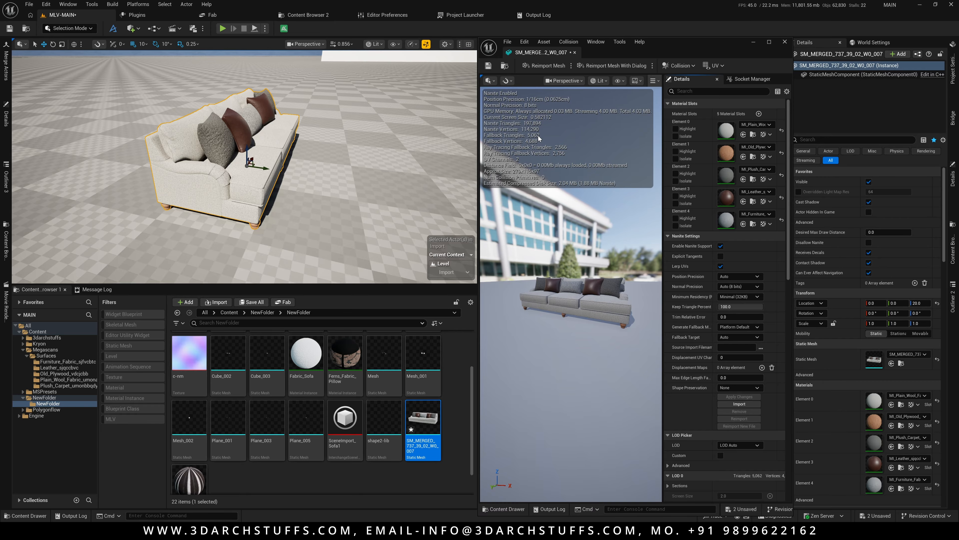
alt+drag(388, 165, 338, 161)
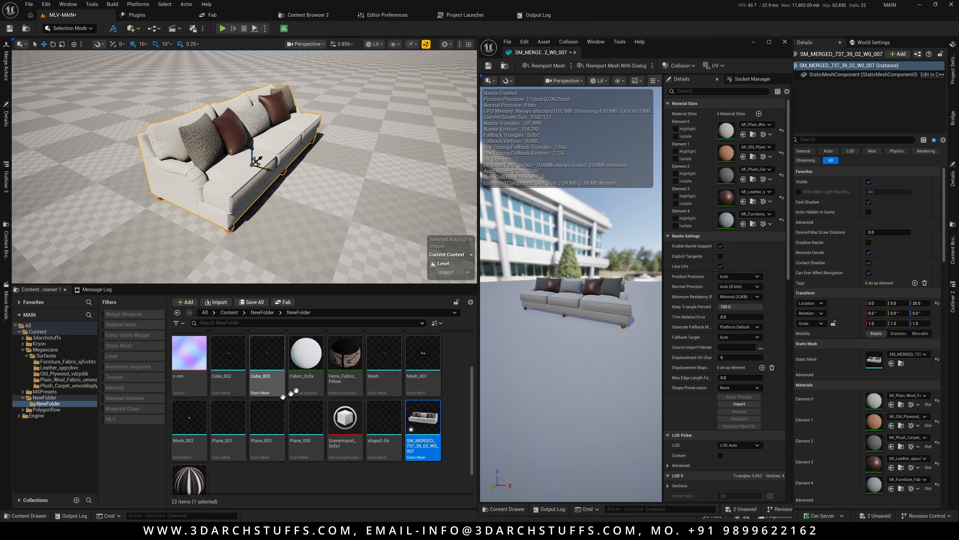
click(6, 65)
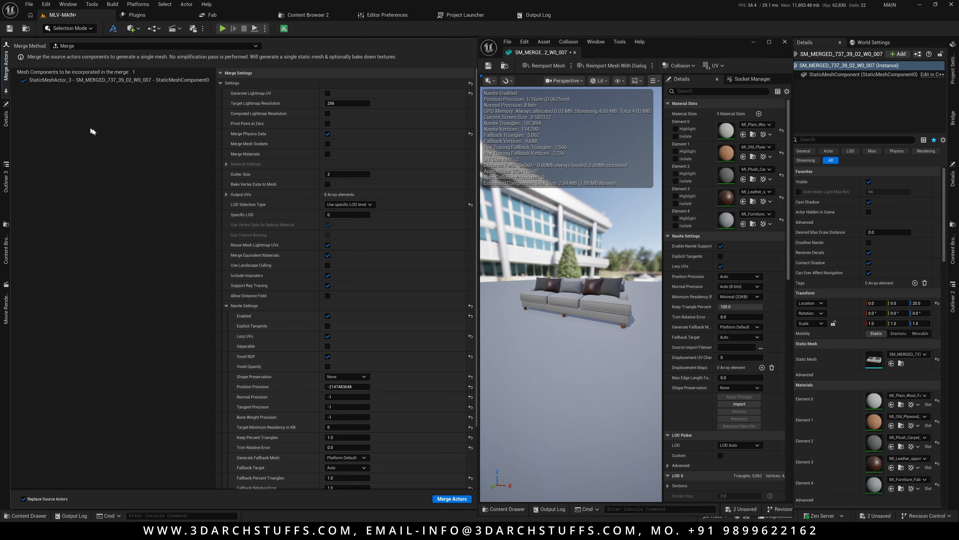
click(564, 24)
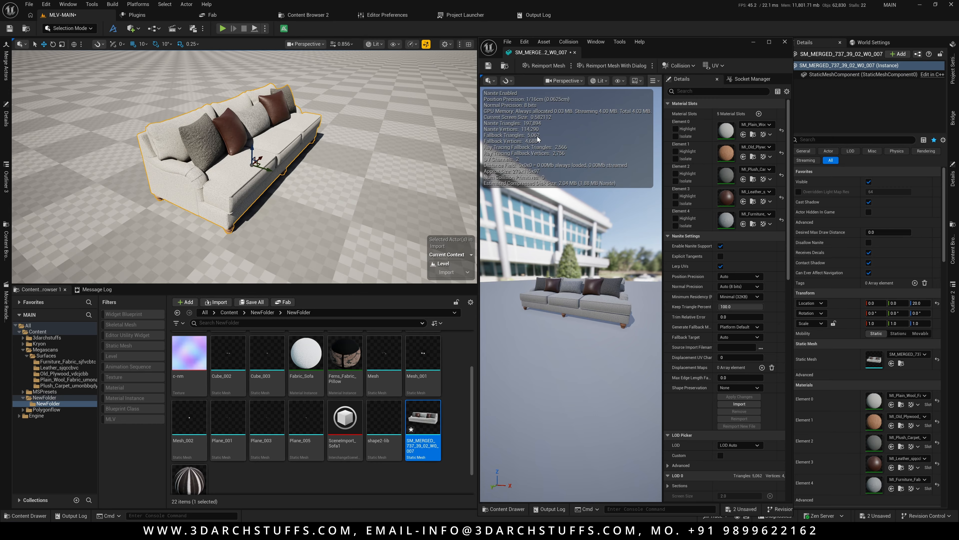
alt+drag(317, 170, 342, 145)
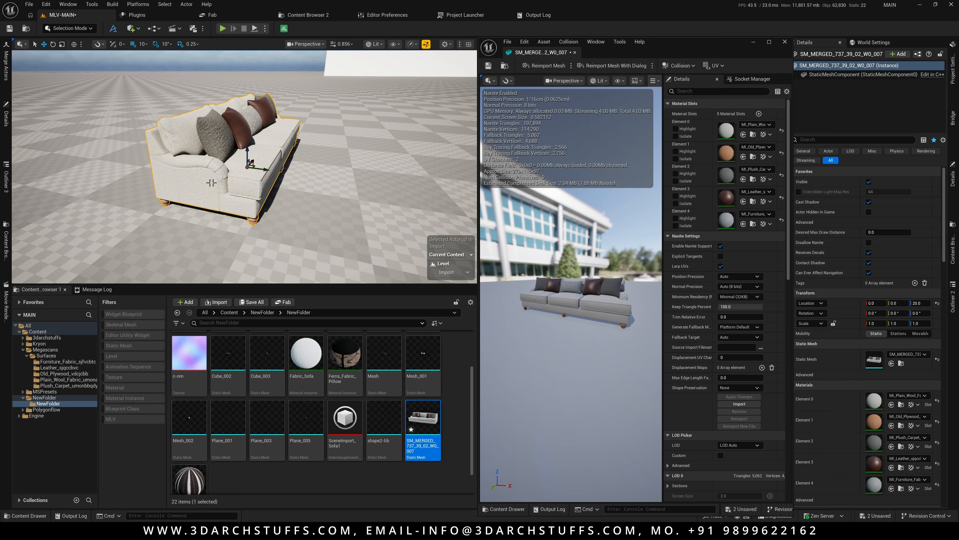
scroll(347, 205, down, 6)
right_drag(346, 204, 326, 209)
key(s)
scroll(325, 212, up, 8)
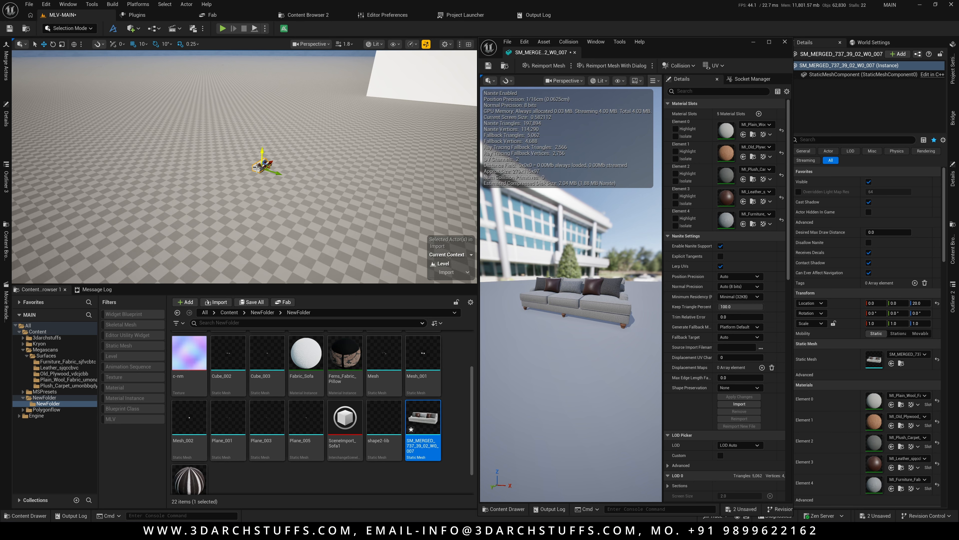
key(s)
right_drag(348, 200, 364, 187)
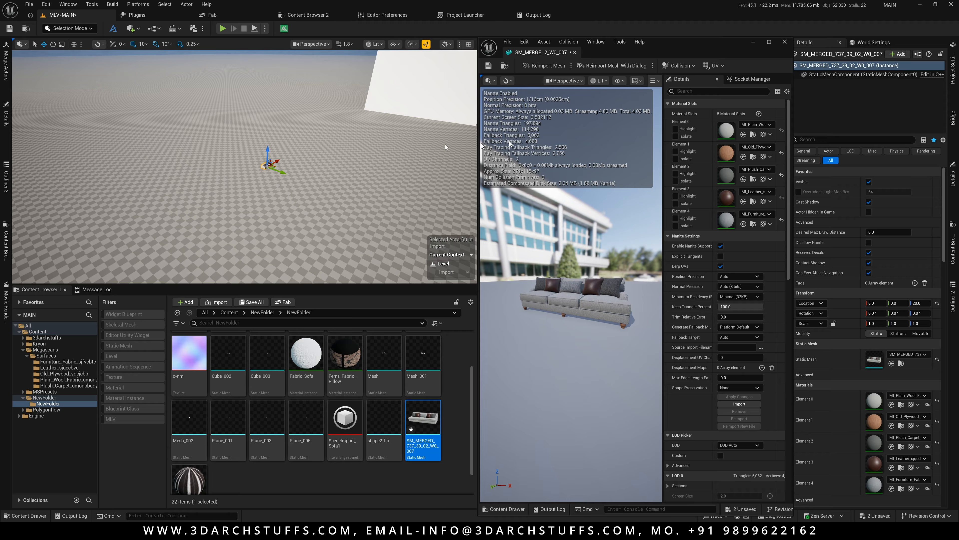
key(f)
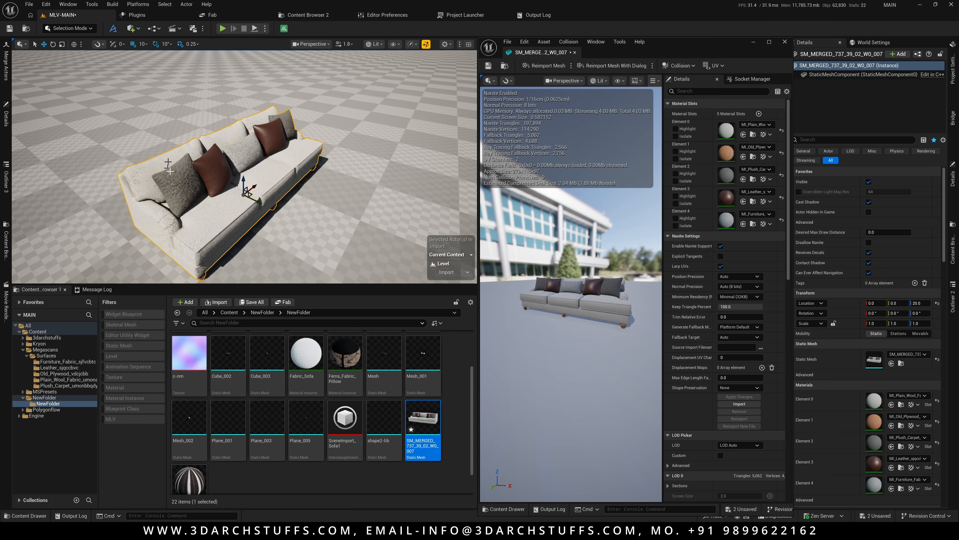
alt+drag(170, 171, 154, 145)
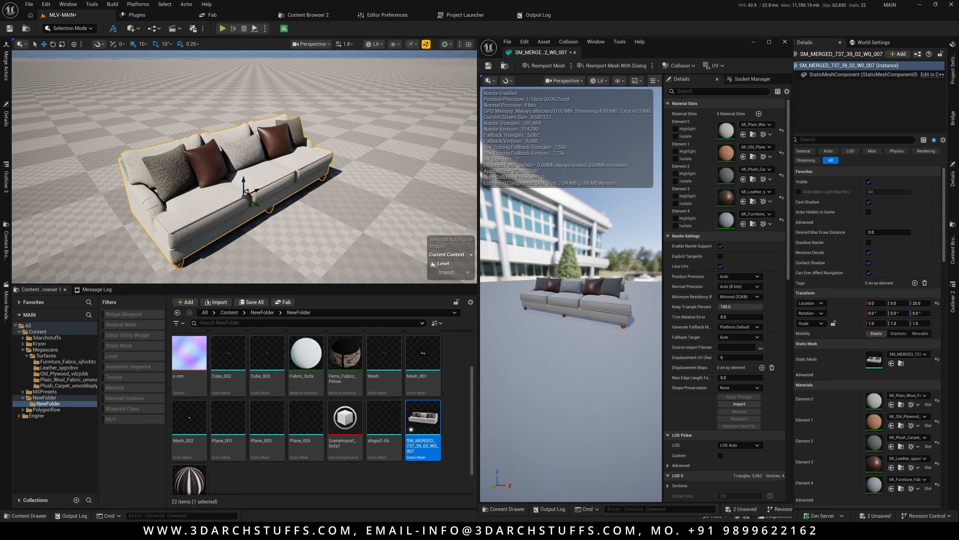
Compare the Merge Actors Nanite settings with the sofa's appearance from different viewport angles.
click(6, 64)
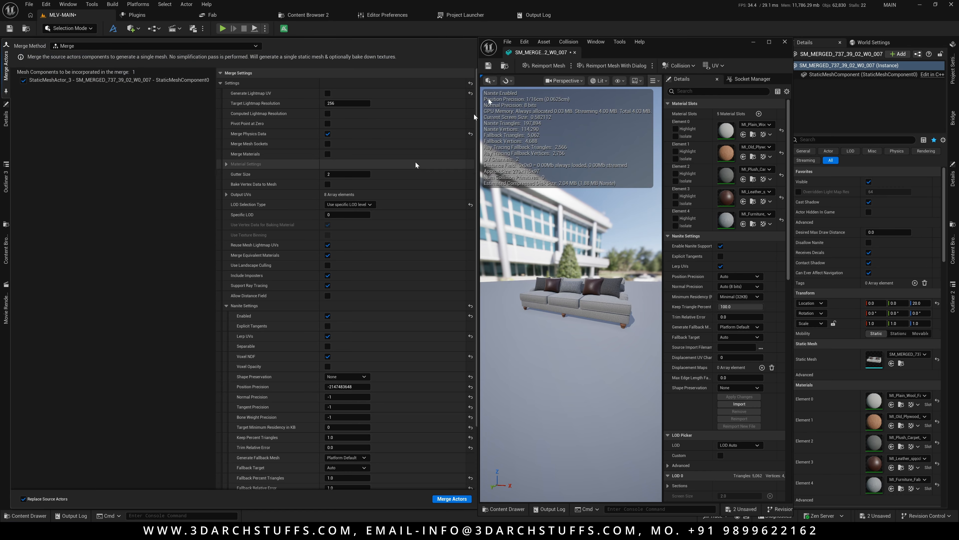
click(533, 34)
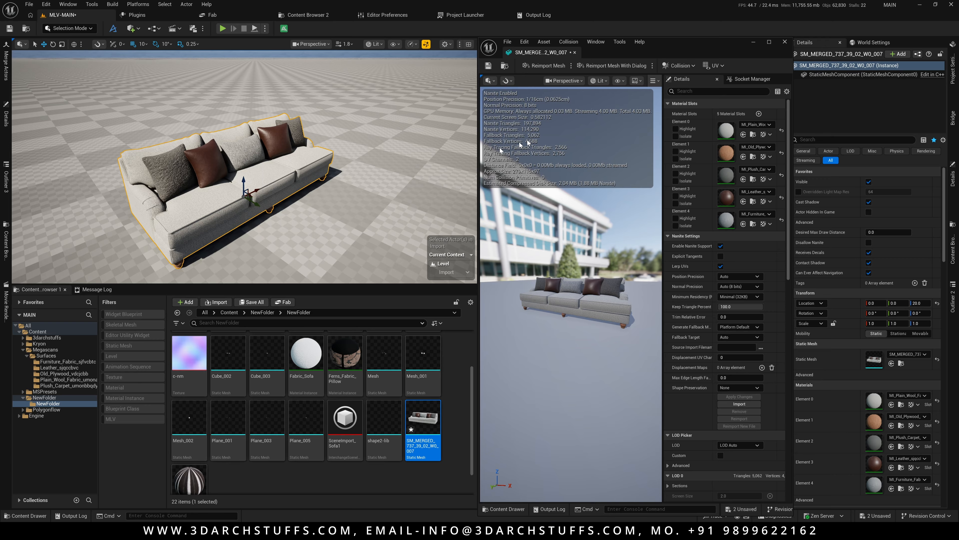
alt+drag(275, 181, 314, 185)
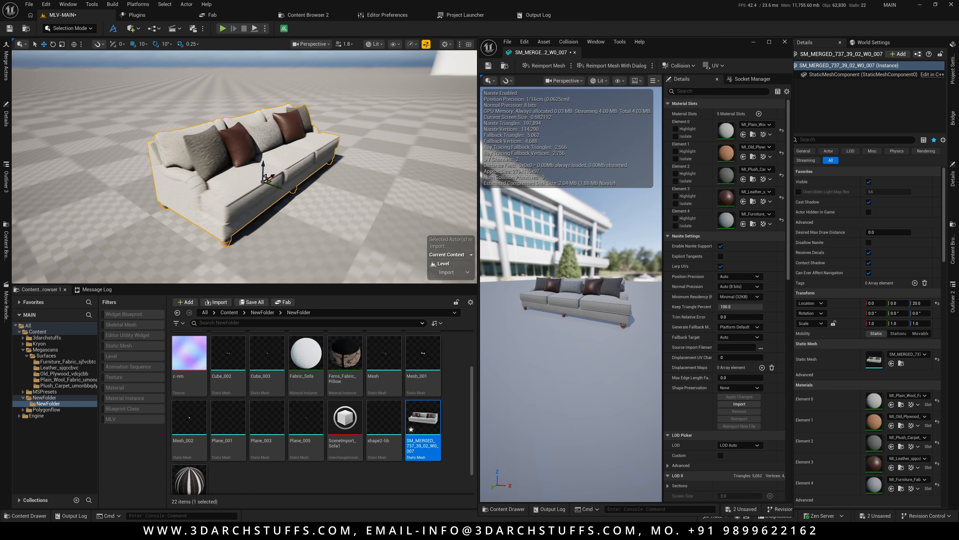
alt+drag(271, 156, 281, 155)
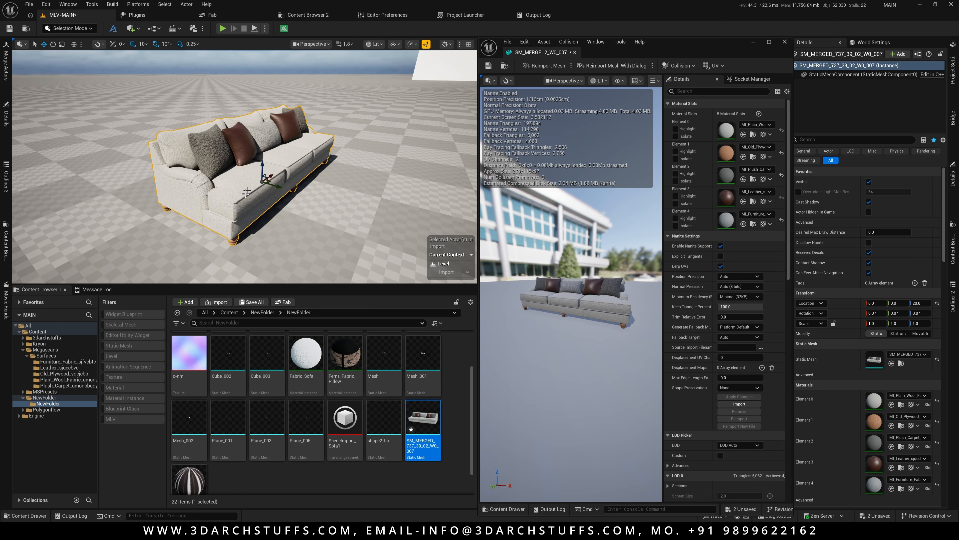
alt+drag(244, 213, 258, 213)
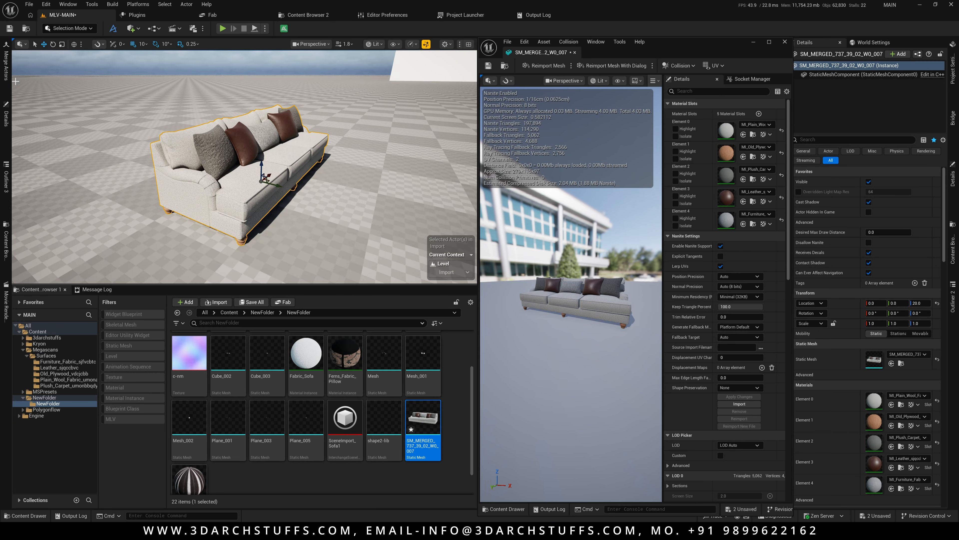
click(8, 71)
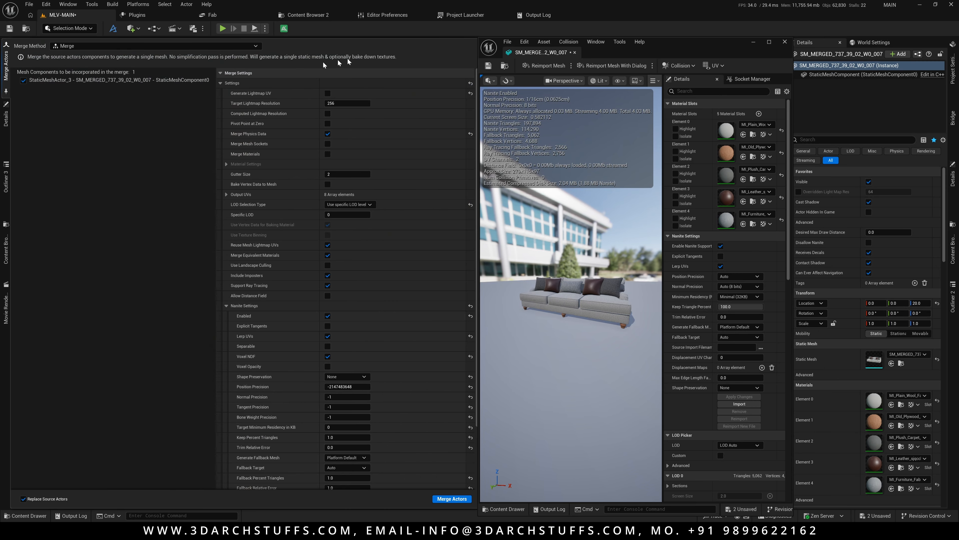
click(490, 28)
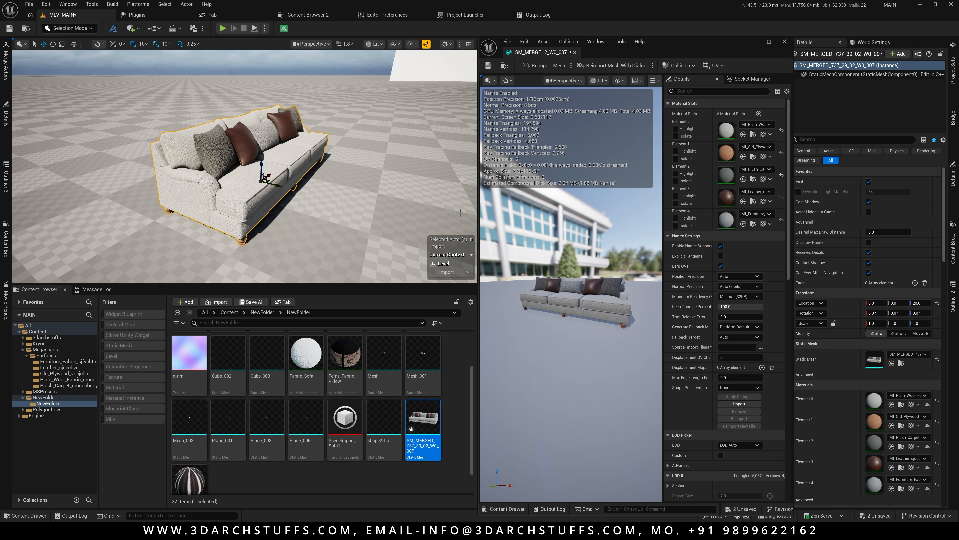
Disable Nanite support on the merged mesh and apply the changes.
click(721, 246)
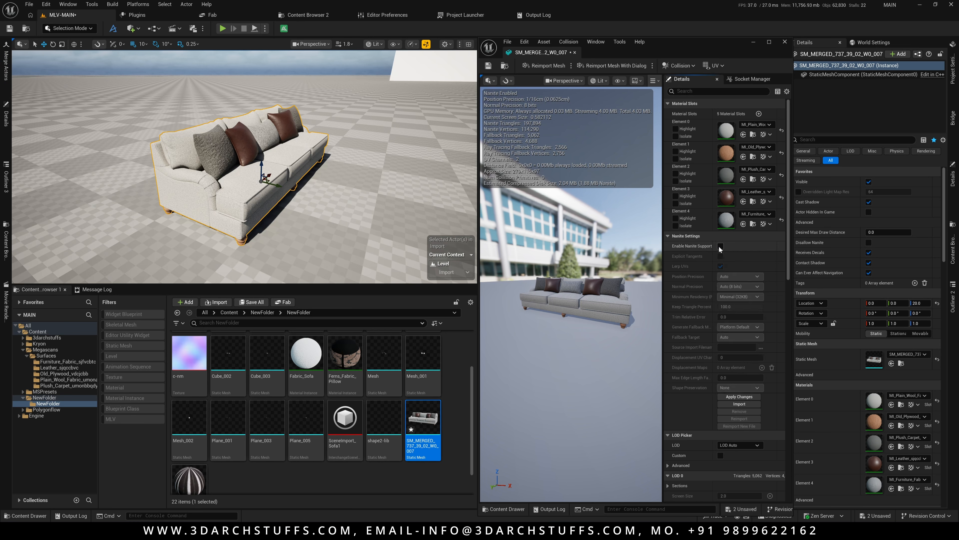
click(737, 397)
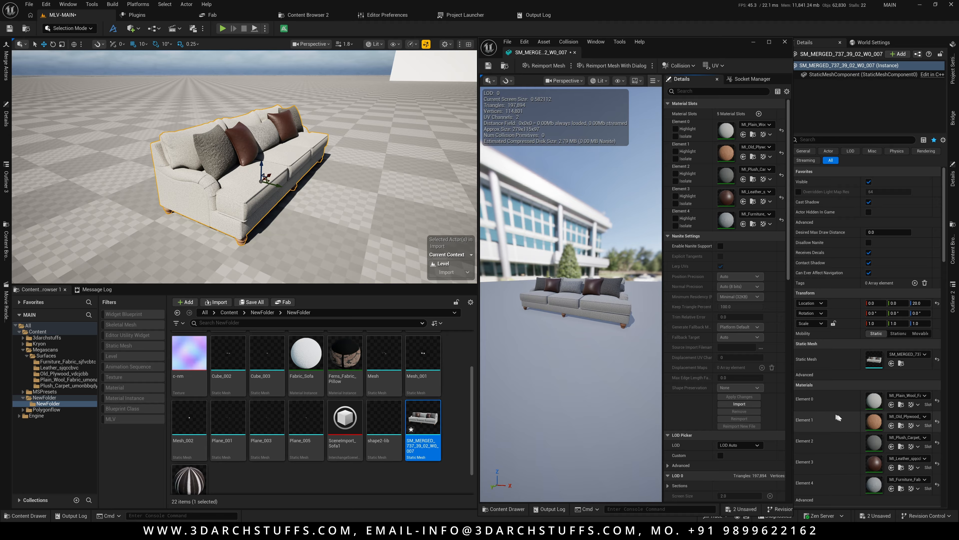
Locate the merged mesh's plywood and carpet materials in the Content Browser.
click(902, 425)
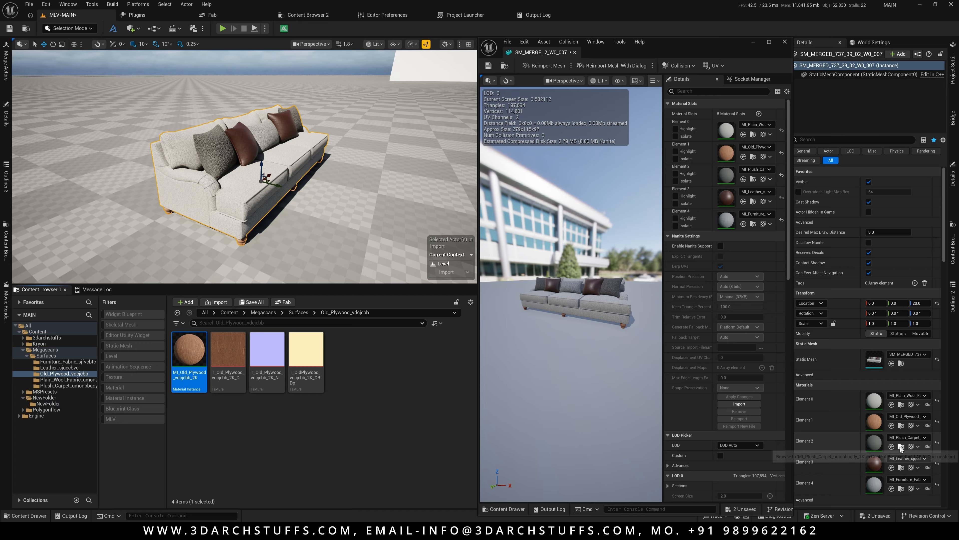
click(902, 447)
click(892, 489)
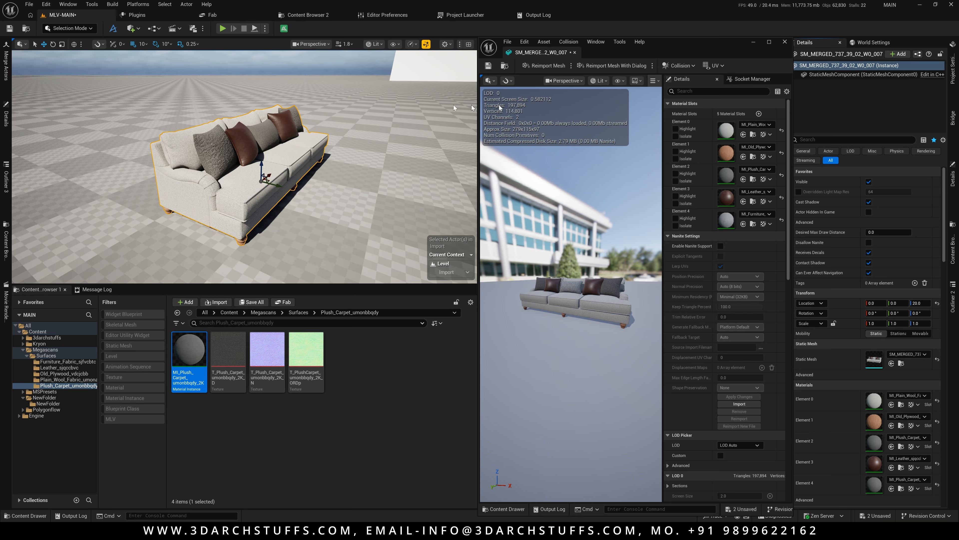
Review the Nanite settings in the Merge Actors panel against the mesh editor.
click(6, 65)
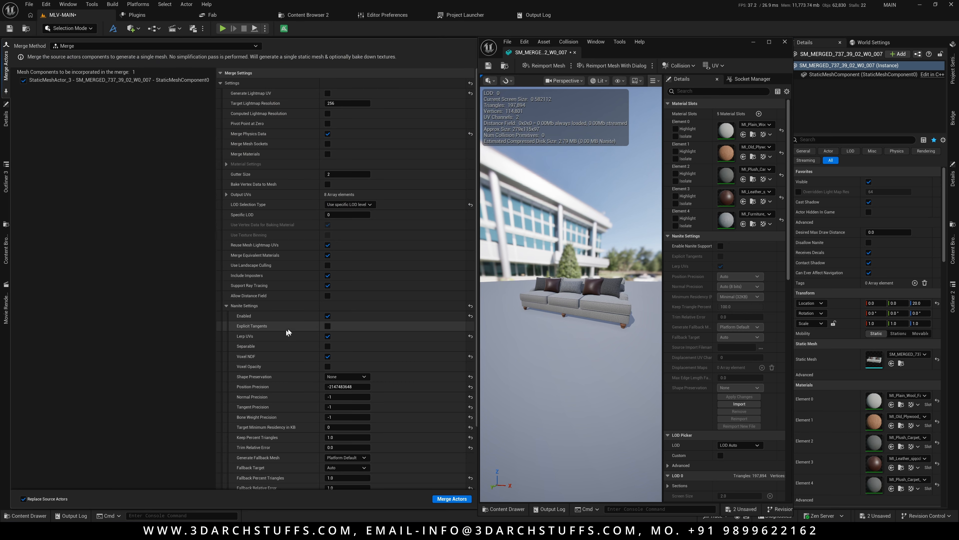
click(586, 27)
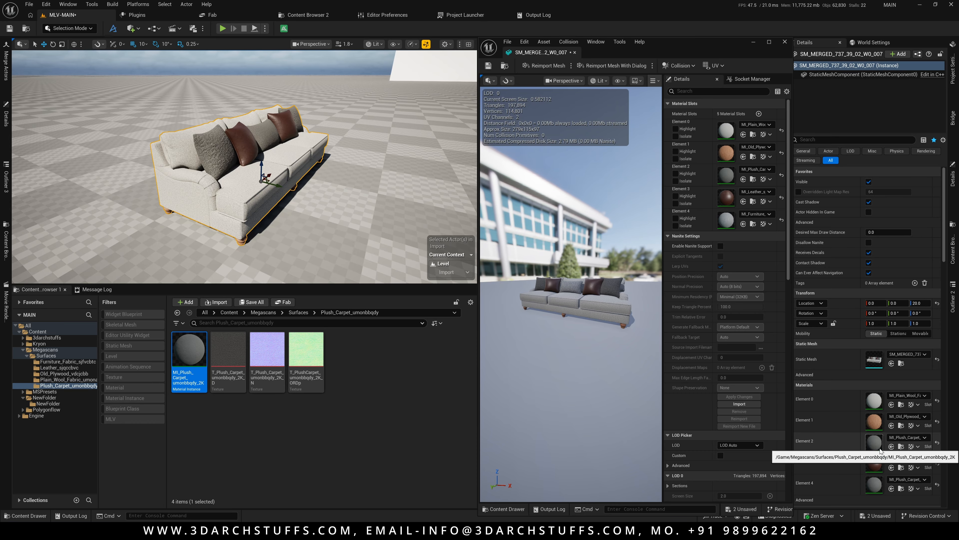
click(7, 71)
click(327, 316)
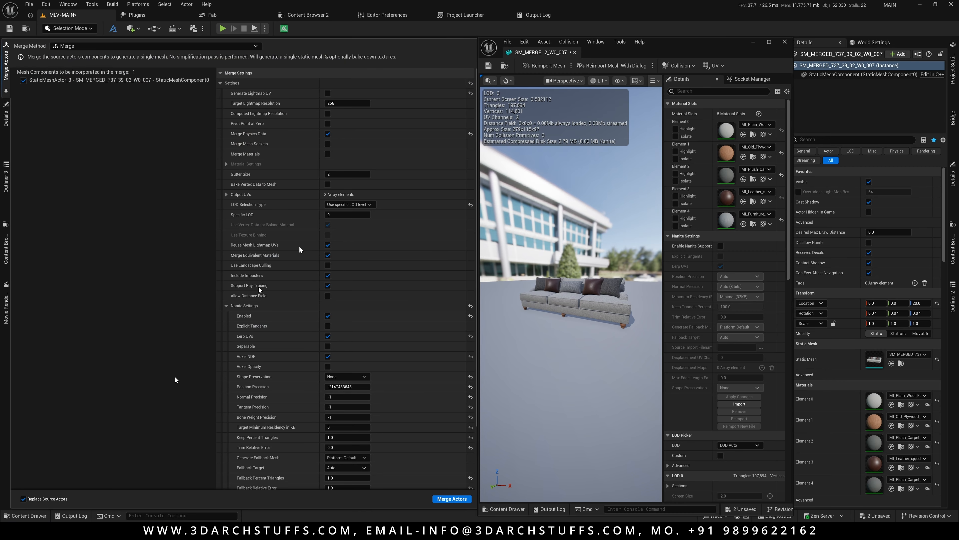
click(562, 27)
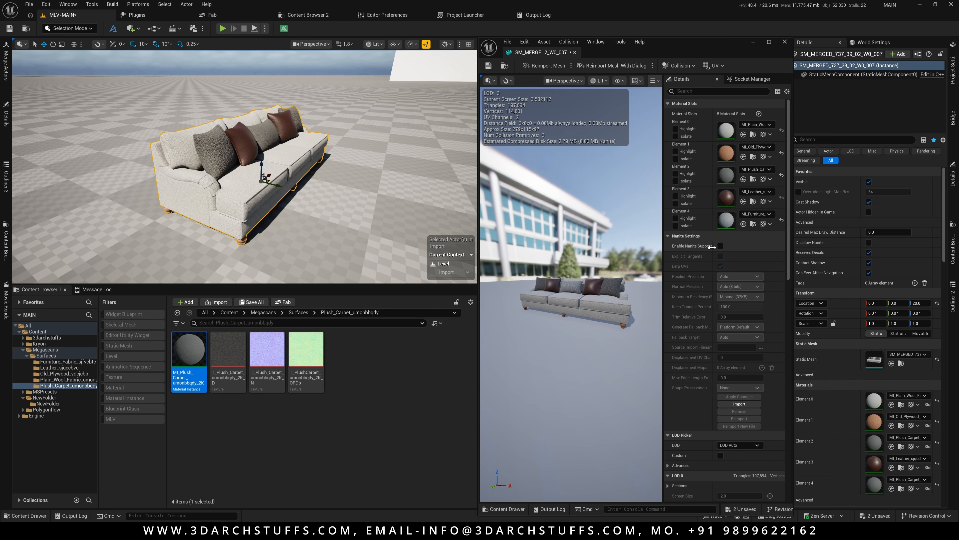
Re-enable Nanite support on the merged mesh.
click(720, 246)
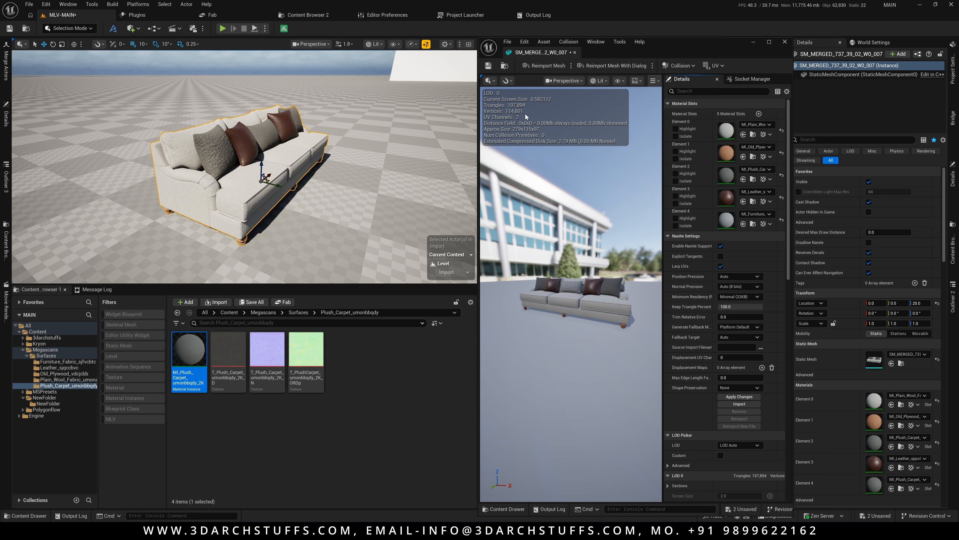
mouse_move(324, 213)
alt+mouse_down()
mouse_move(332, 204)
mouse_move(304, 214)
mouse_move(317, 209)
alt+mouse_up()
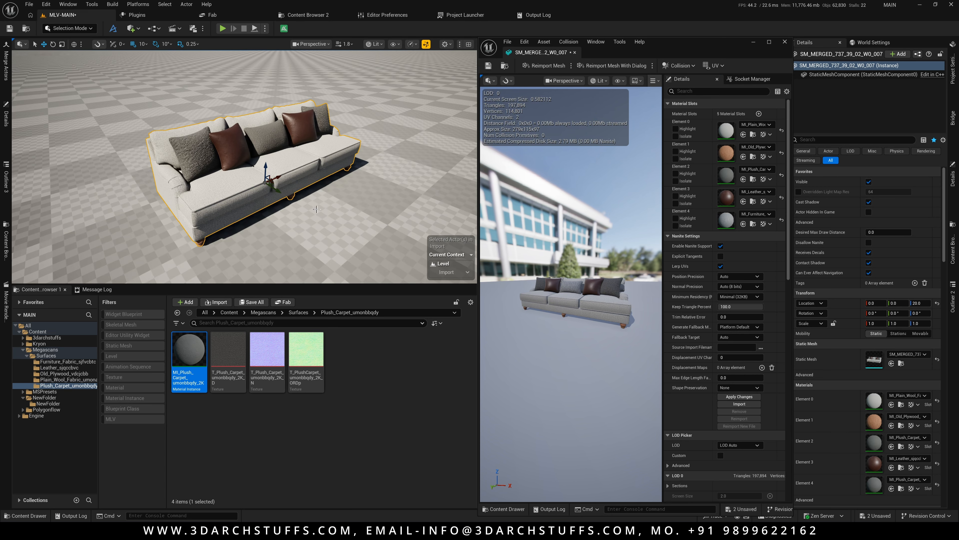